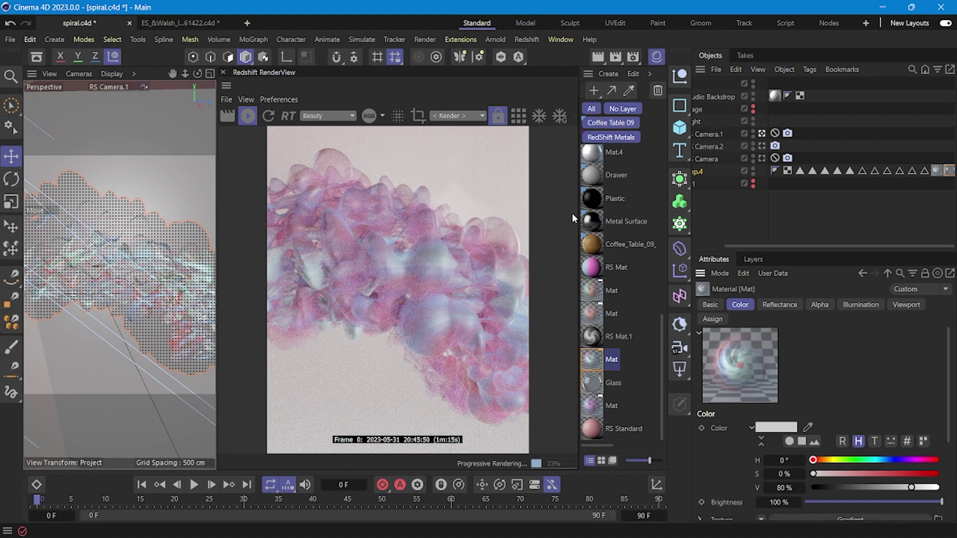
- Select Sweep.4 and open the Mat material's gradient Color channel for editing
{"action": "left_click", "coordinate": [328, 243]}
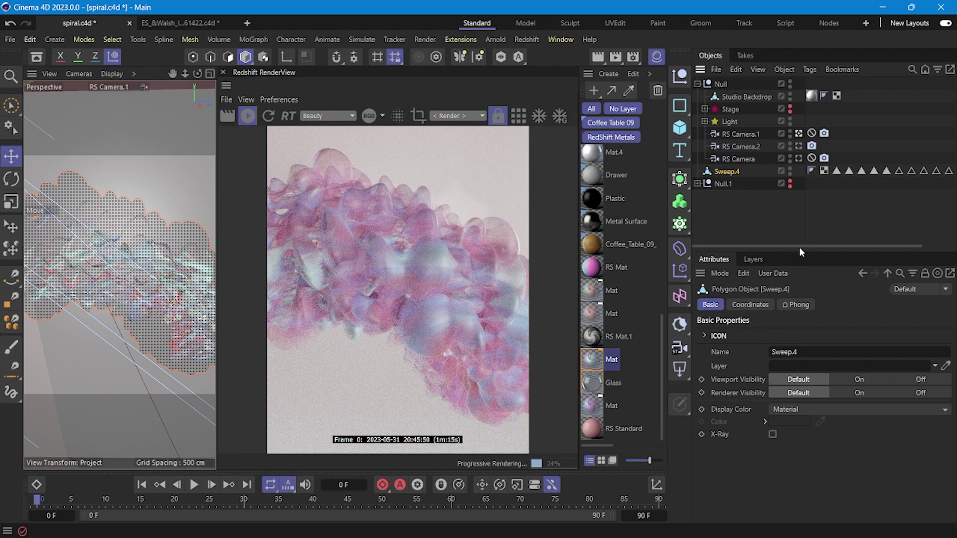
{"action": "left_click_drag", "start_coordinate": [799, 247], "coordinate": [912, 252]}
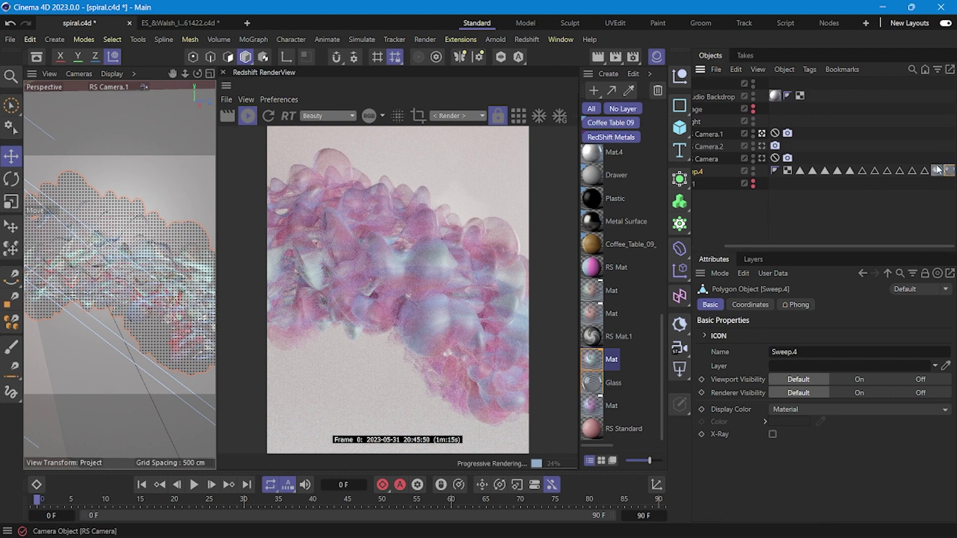
{"action": "double_click", "coordinate": [590, 363]}
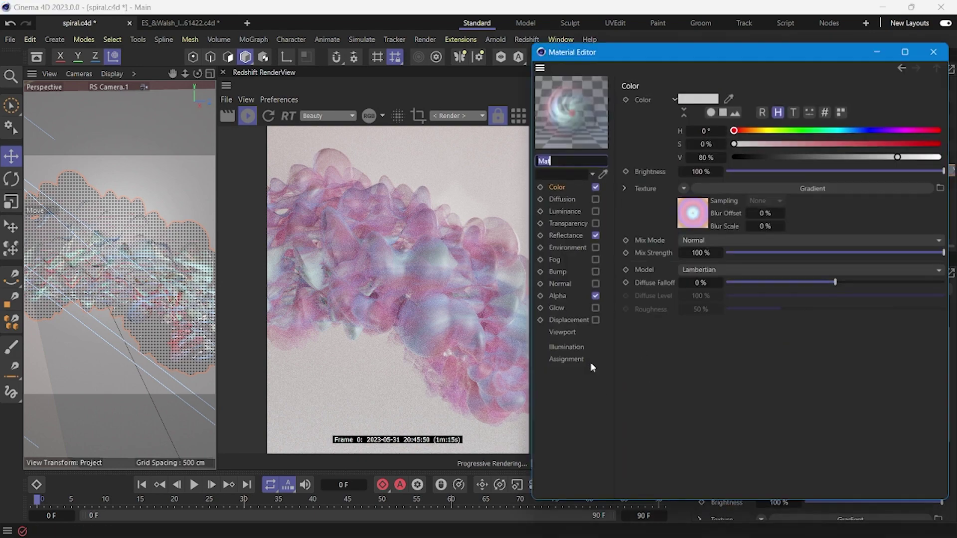
{"action": "left_click", "coordinate": [936, 50]}
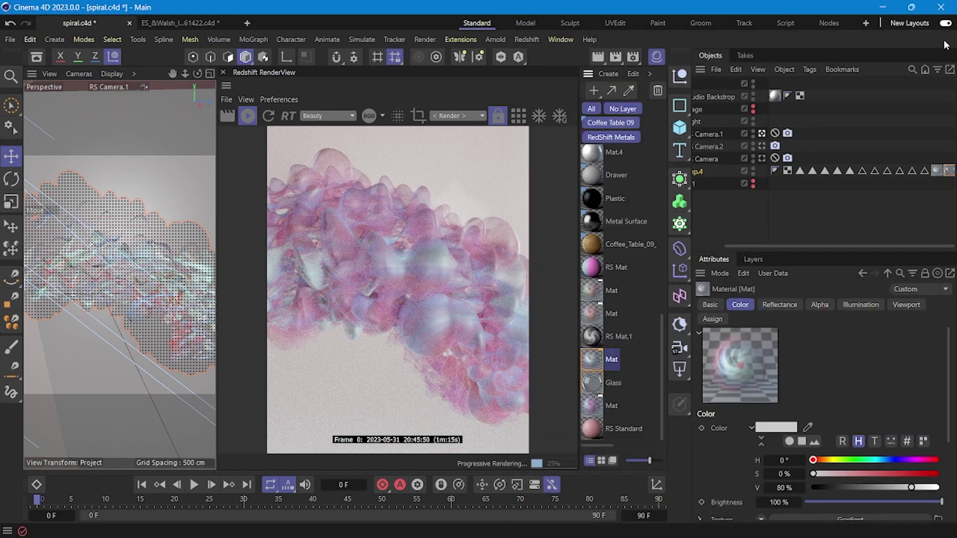
{"action": "double_click", "coordinate": [591, 384]}
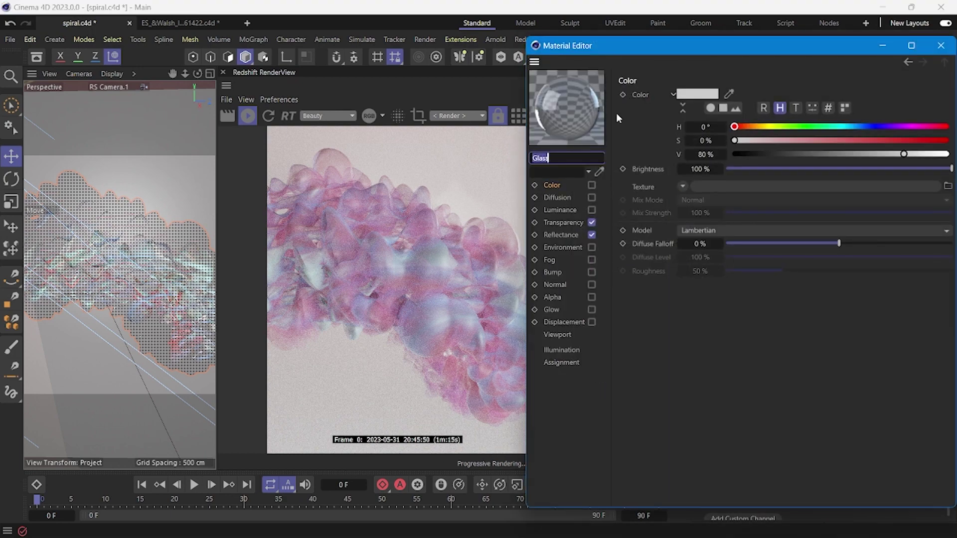
{"action": "left_click", "coordinate": [940, 46]}
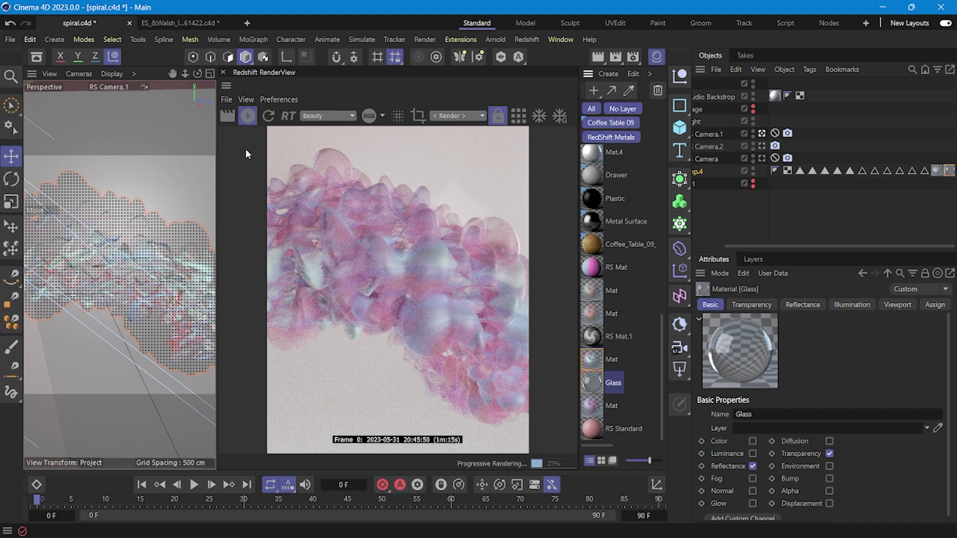
{"action": "double_click", "coordinate": [594, 363]}
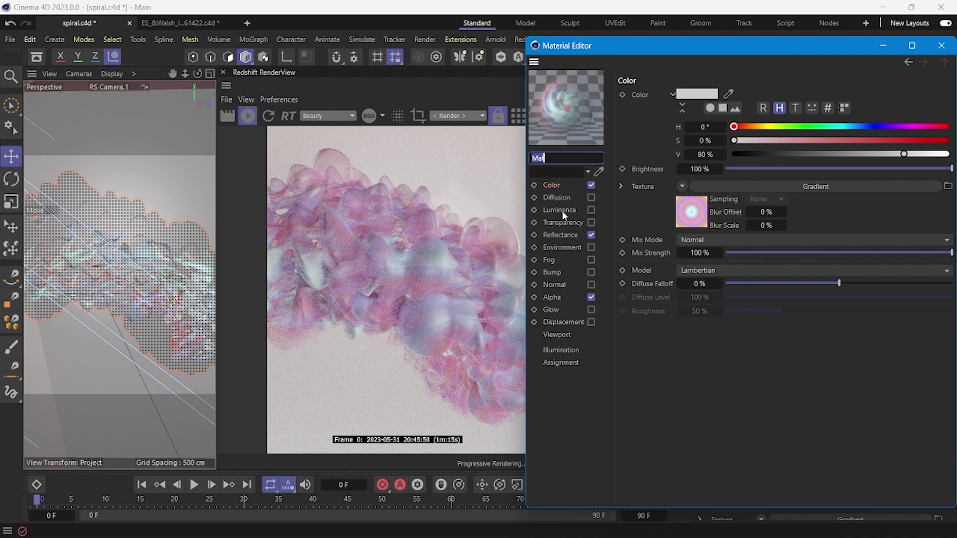
- Expand the Mat gradient shader, inspect one pastel knot, and undo an accidentally added knot
{"action": "left_click", "coordinate": [553, 184]}
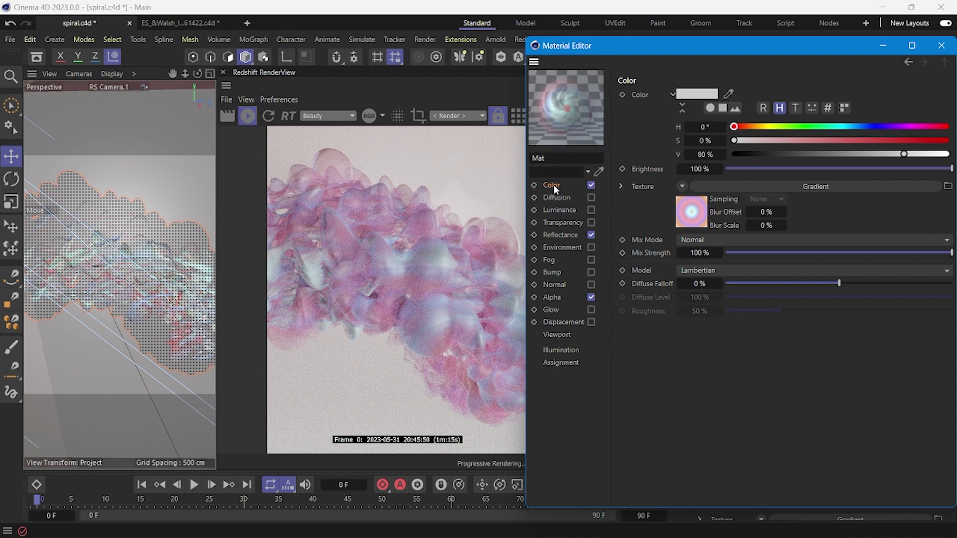
{"action": "left_click", "coordinate": [621, 188]}
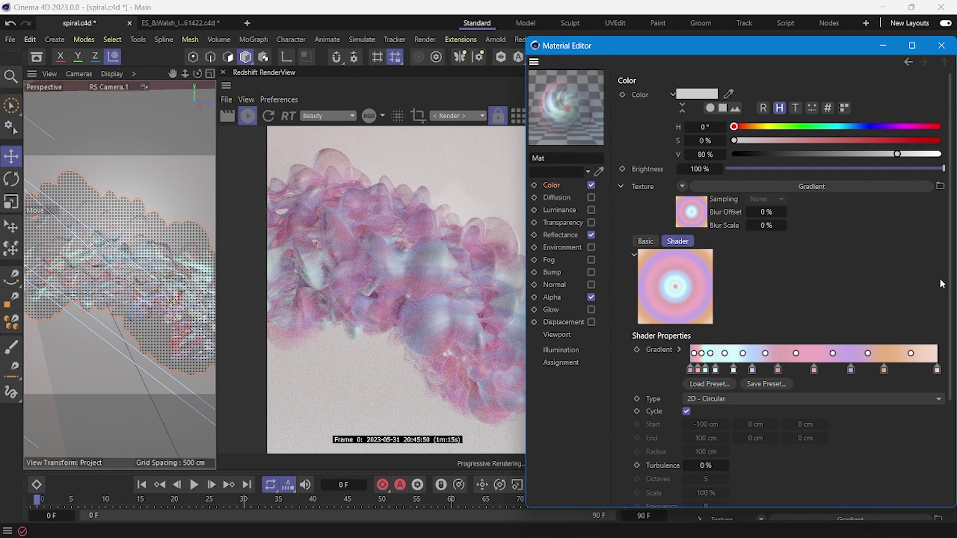
{"action": "scroll", "coordinate": [948, 294], "scroll_direction": "down", "scroll_amount": 3}
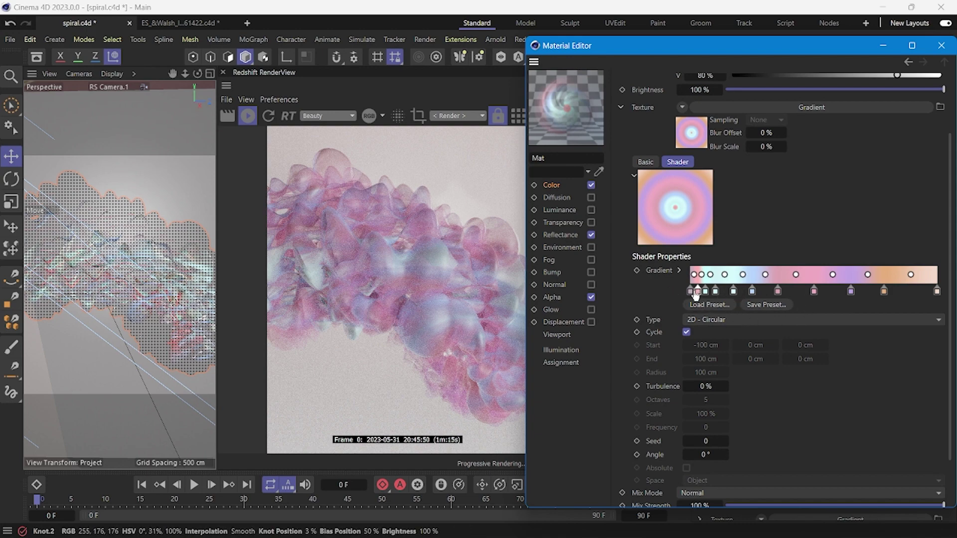
{"action": "double_click", "coordinate": [716, 292]}
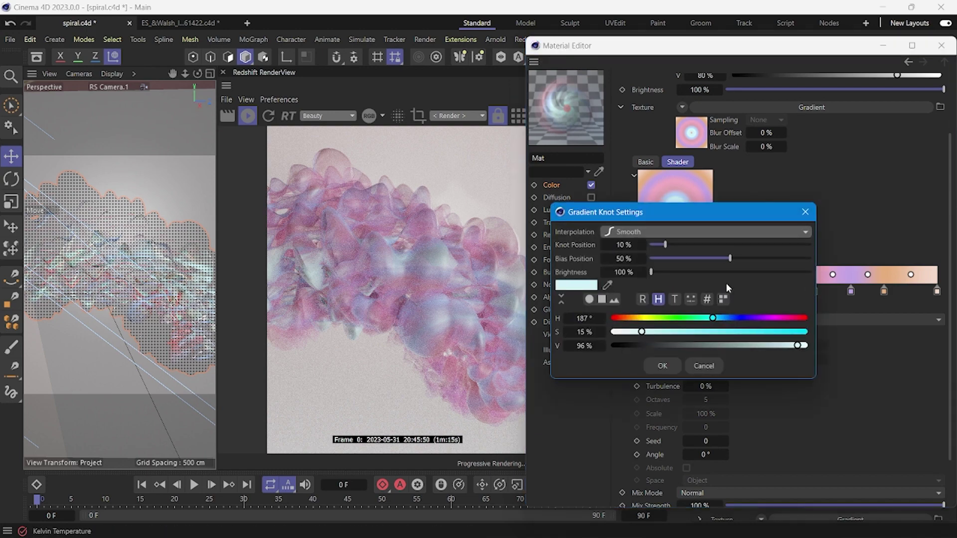
{"action": "left_click", "coordinate": [804, 212]}
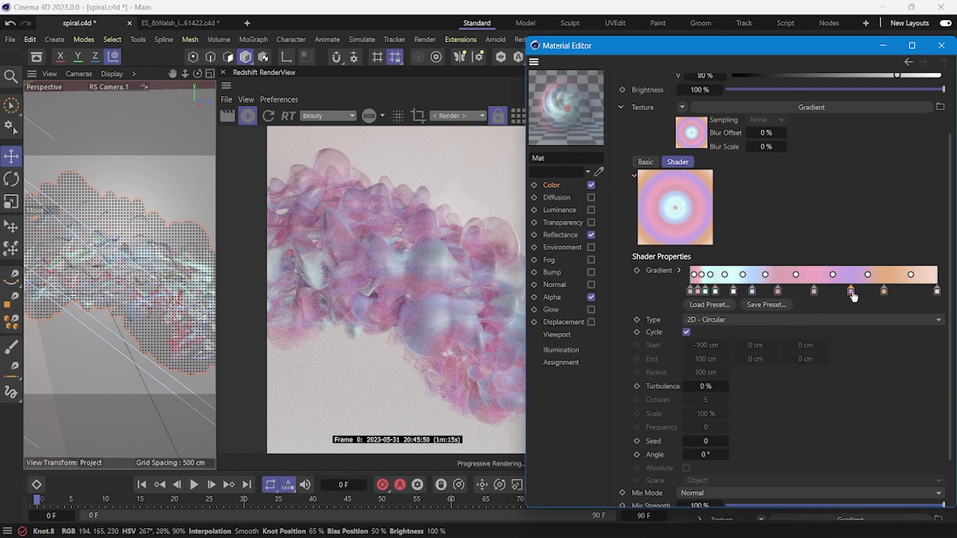
{"action": "left_click", "coordinate": [837, 291]}
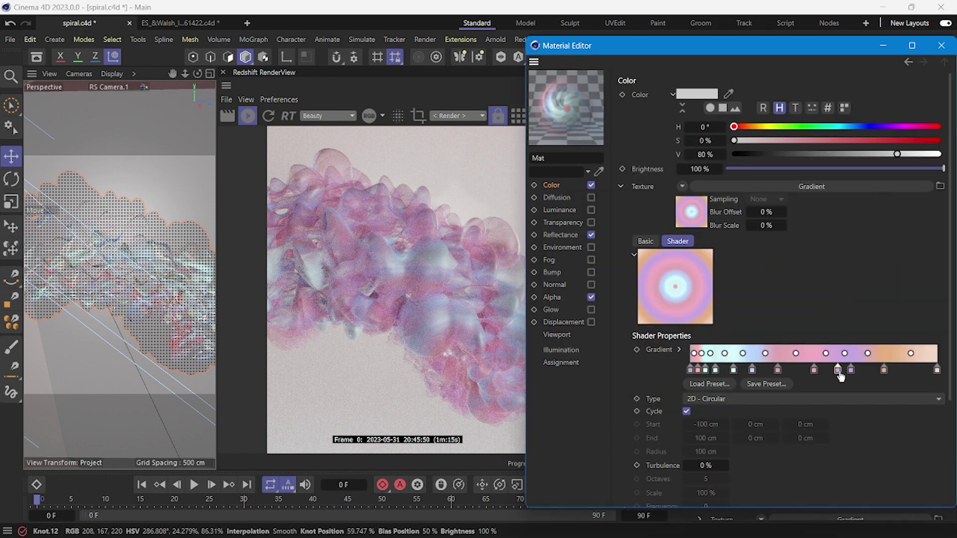
{"action": "key", "text": "ctrl+z"}
{"action": "scroll", "coordinate": [948, 382], "scroll_direction": "down", "scroll_amount": 3}
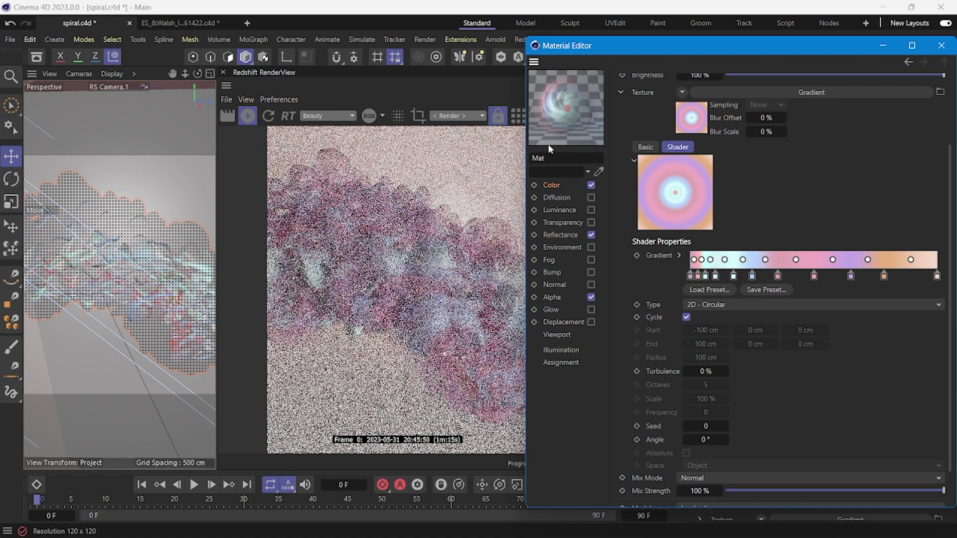
{"action": "left_click", "coordinate": [725, 305]}
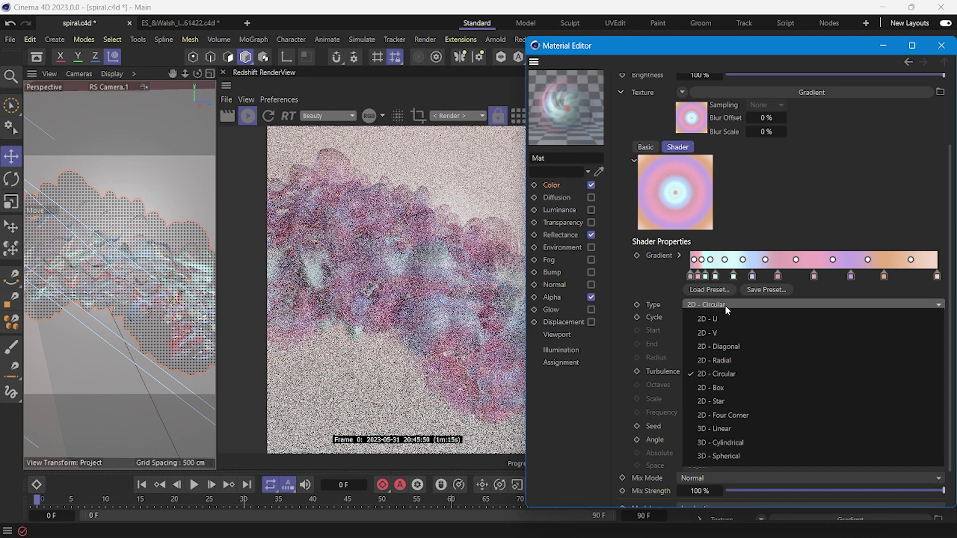
{"action": "left_click", "coordinate": [727, 332]}
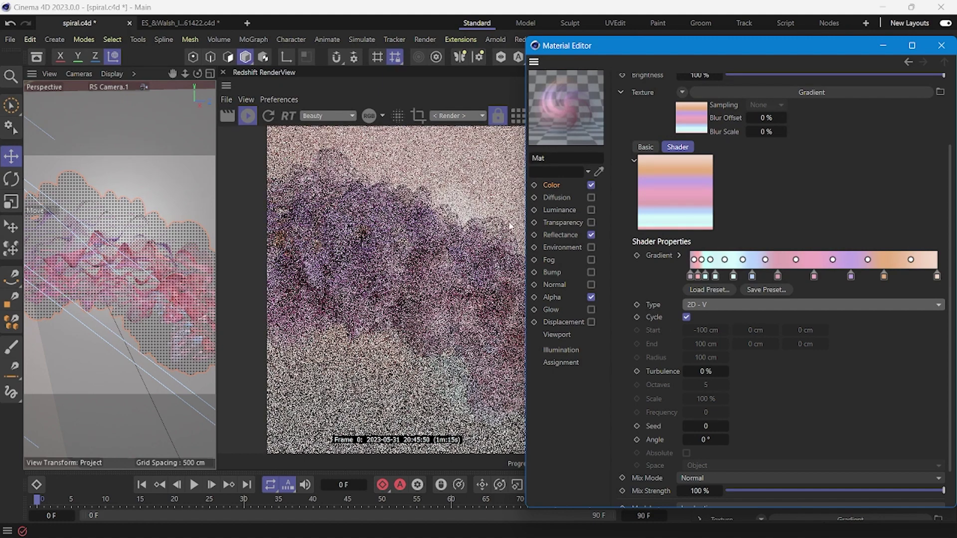
{"action": "left_click_drag", "start_coordinate": [627, 46], "coordinate": [689, 46]}
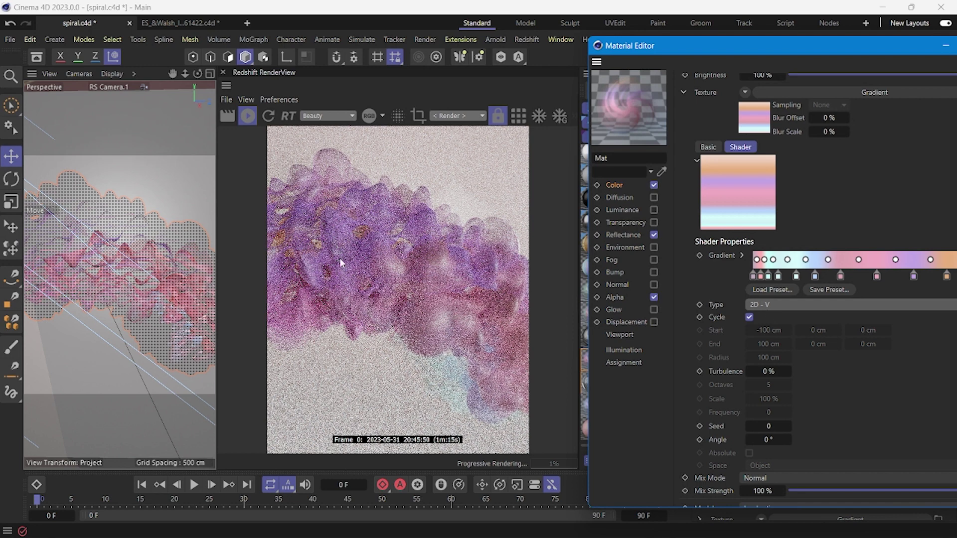
{"action": "left_click", "coordinate": [809, 306]}
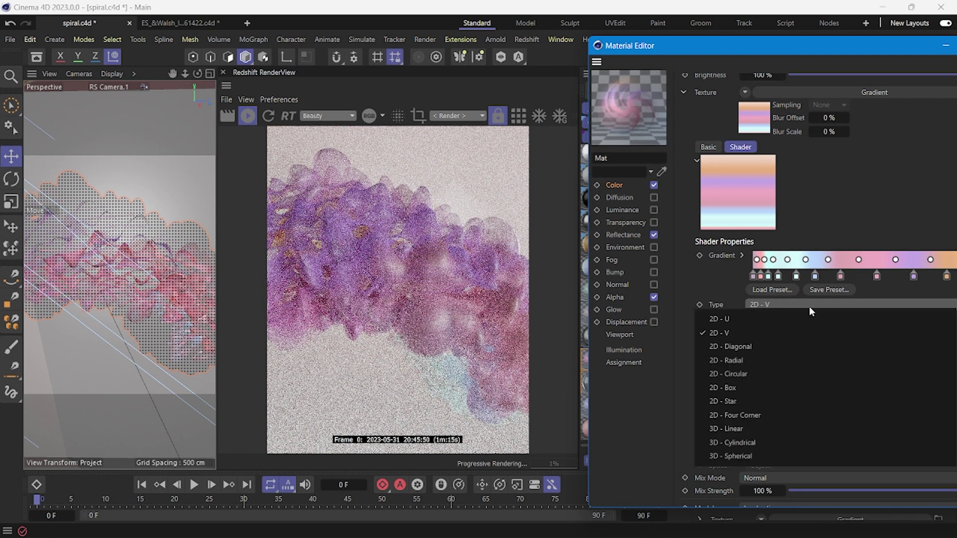
{"action": "left_click", "coordinate": [731, 377]}
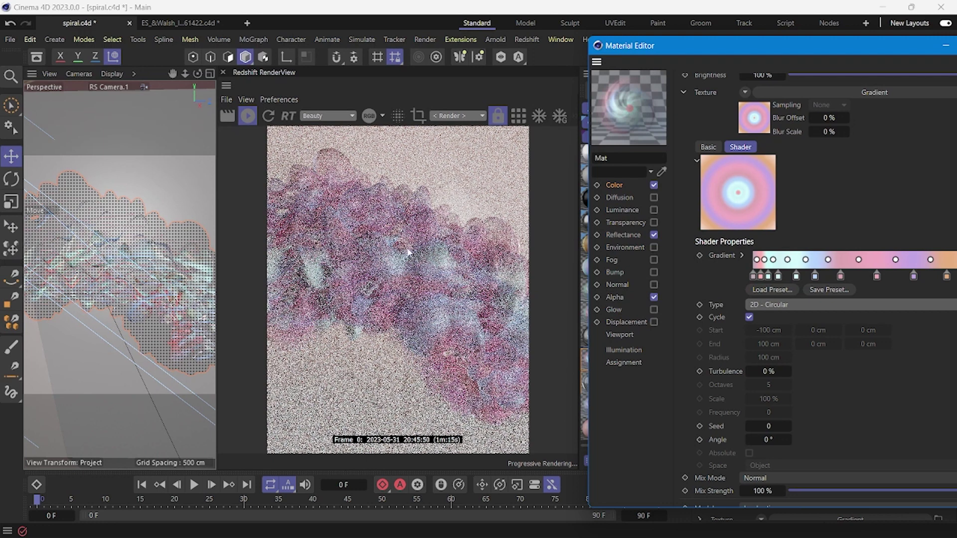
- Show the Mat material's Alpha channel and try the Flame shader as its texture
{"action": "left_click", "coordinate": [623, 234]}
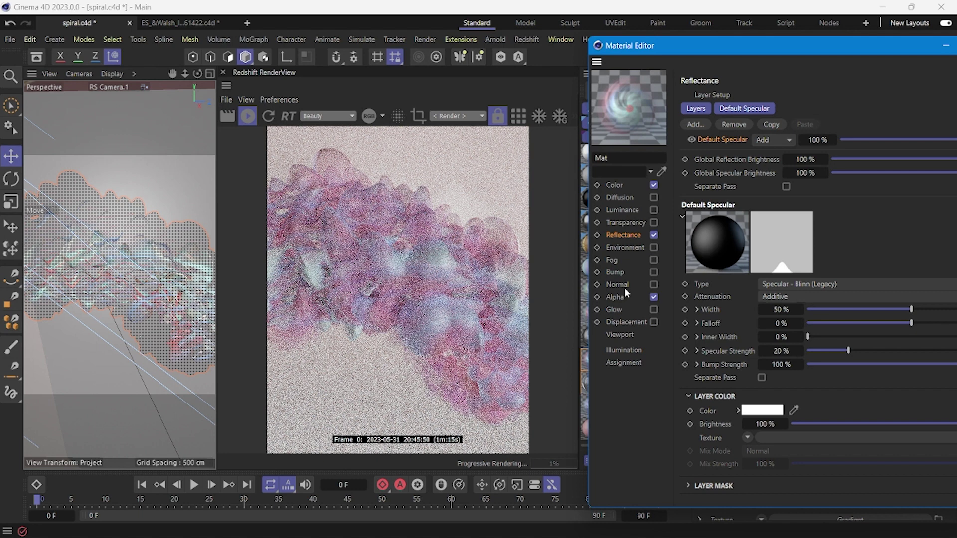
{"action": "left_click", "coordinate": [616, 298]}
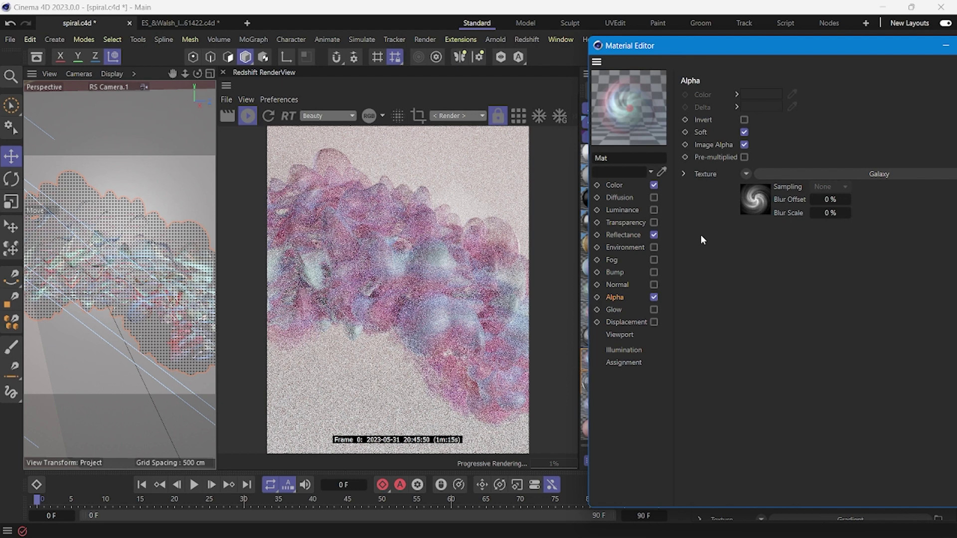
{"action": "left_click", "coordinate": [746, 173]}
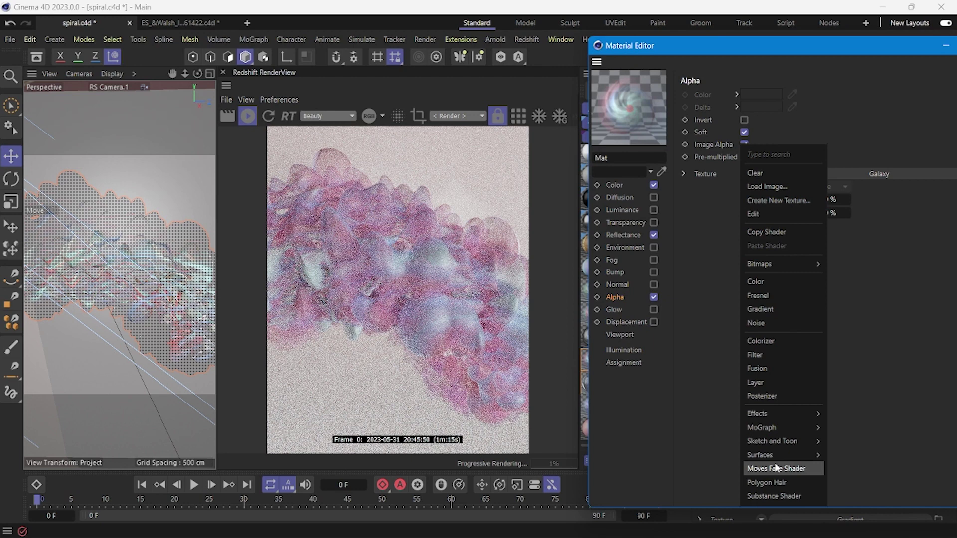
{"action": "mouse_move", "coordinate": [775, 456]}
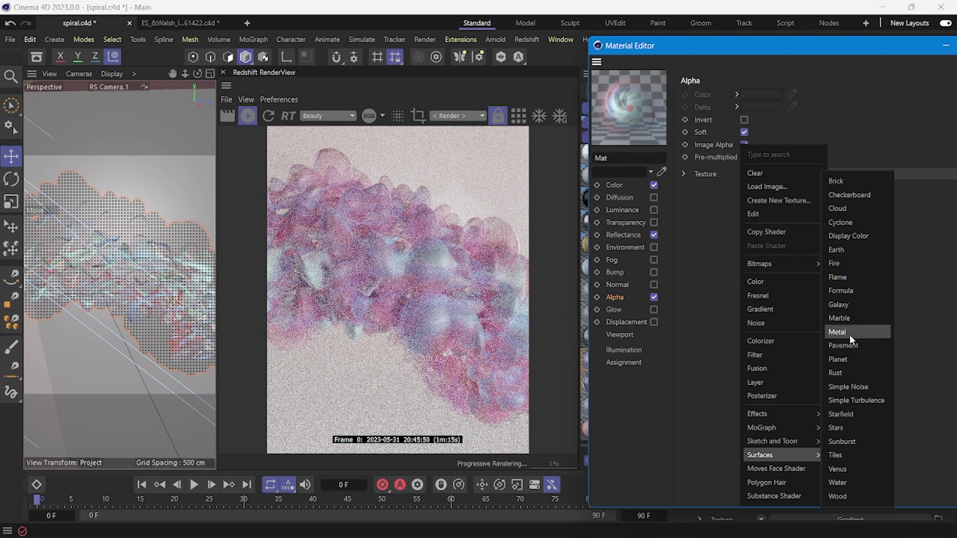
{"action": "left_click", "coordinate": [849, 277]}
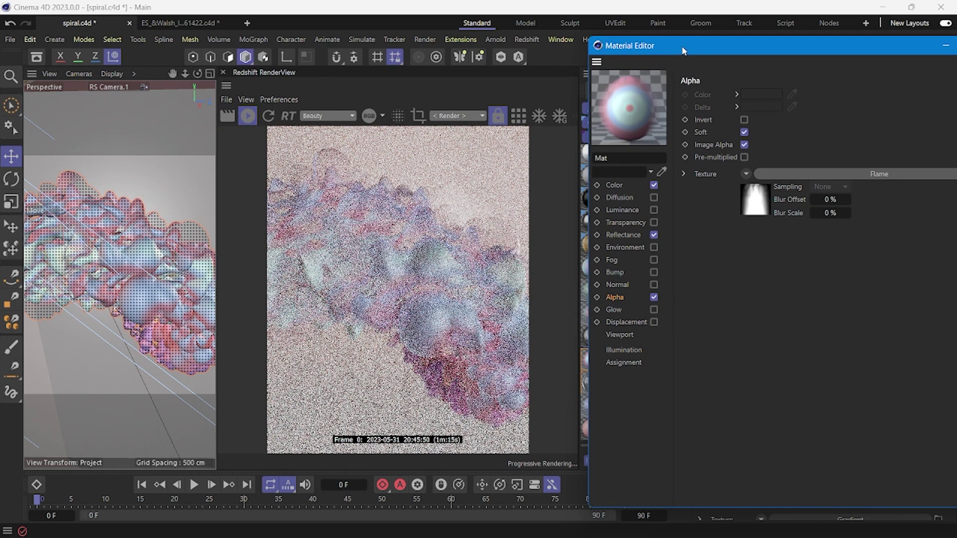
- Switch the Mat Alpha texture back to the Galaxy shader
{"action": "left_click_drag", "start_coordinate": [684, 48], "coordinate": [693, 48]}
{"action": "left_click", "coordinate": [755, 175]}
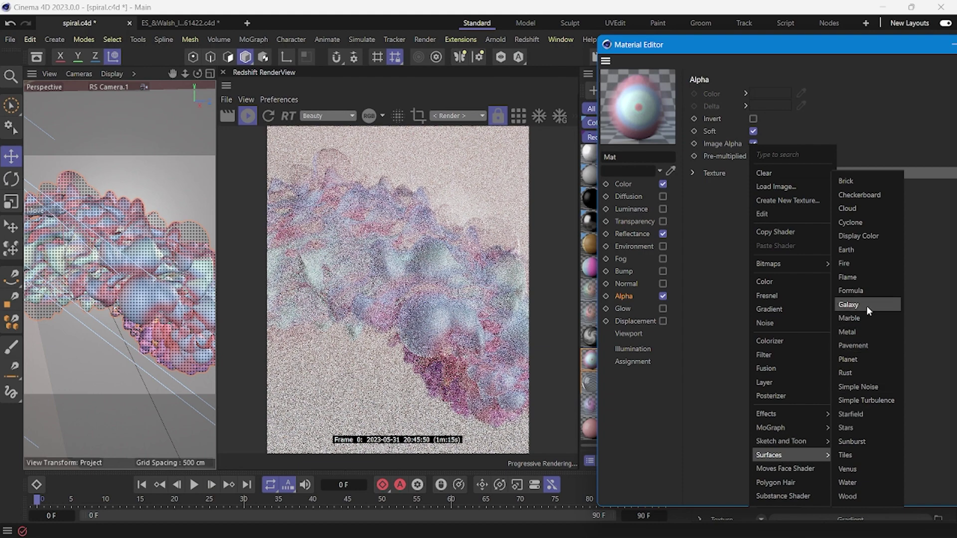
{"action": "left_click", "coordinate": [865, 305]}
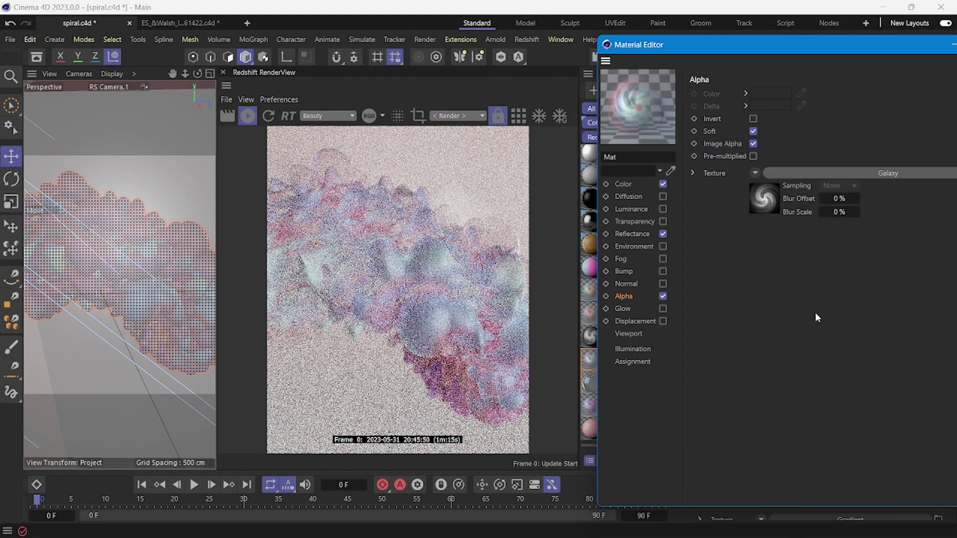
- Close the Mat editor and open the Glass material from its tag on the sweep
{"action": "double_click", "coordinate": [820, 47]}
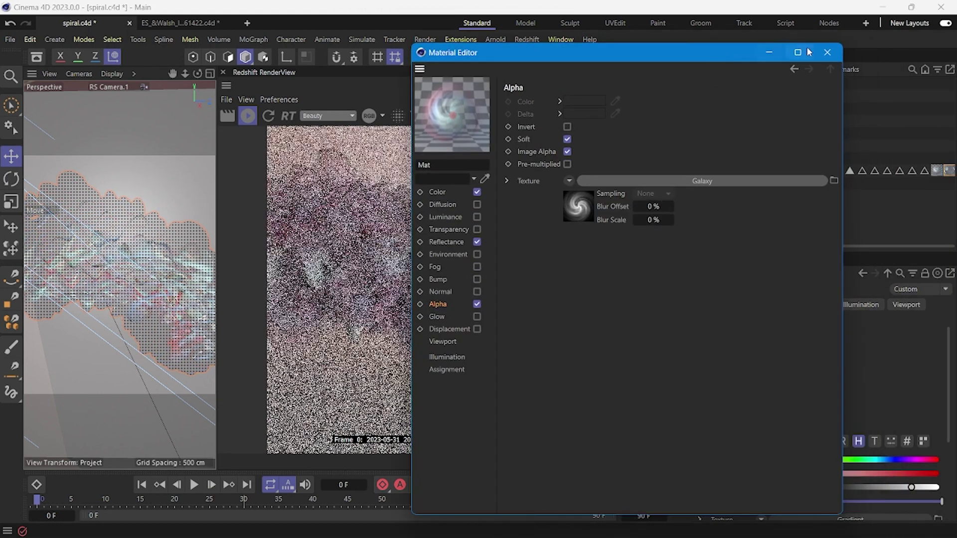
{"action": "left_click", "coordinate": [828, 52]}
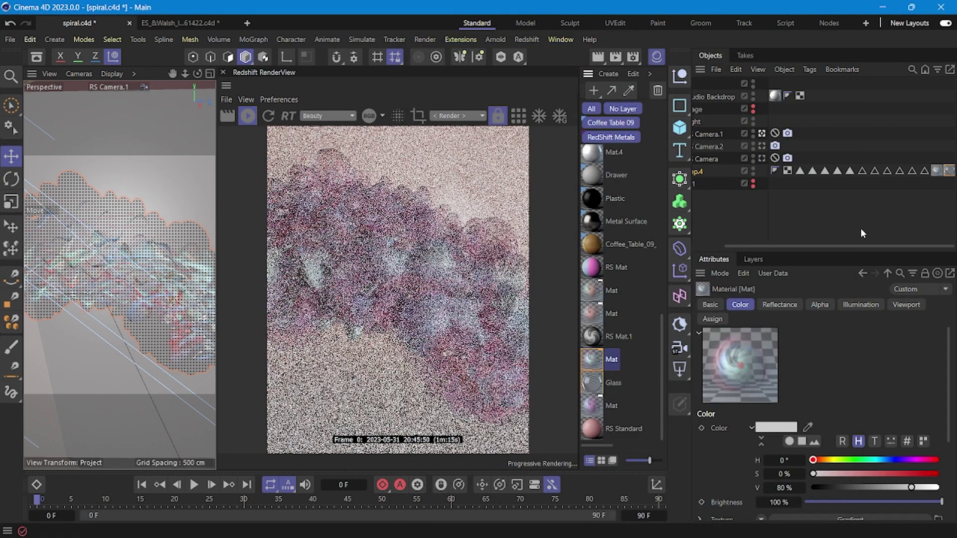
{"action": "left_click", "coordinate": [949, 171]}
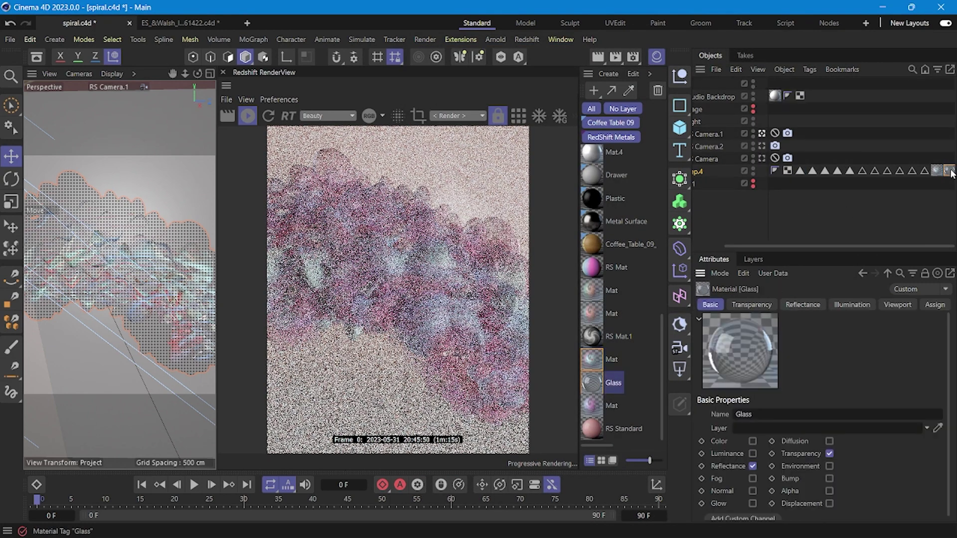
{"action": "double_click", "coordinate": [591, 383]}
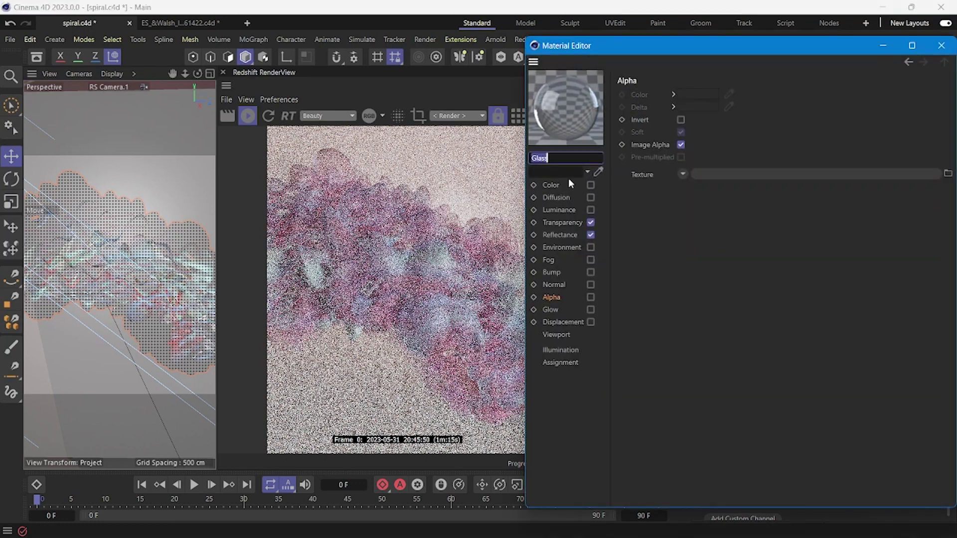
- Review Glass transparency, then try GGX reflectance before reverting the type to Beckmann
{"action": "left_click", "coordinate": [561, 225]}
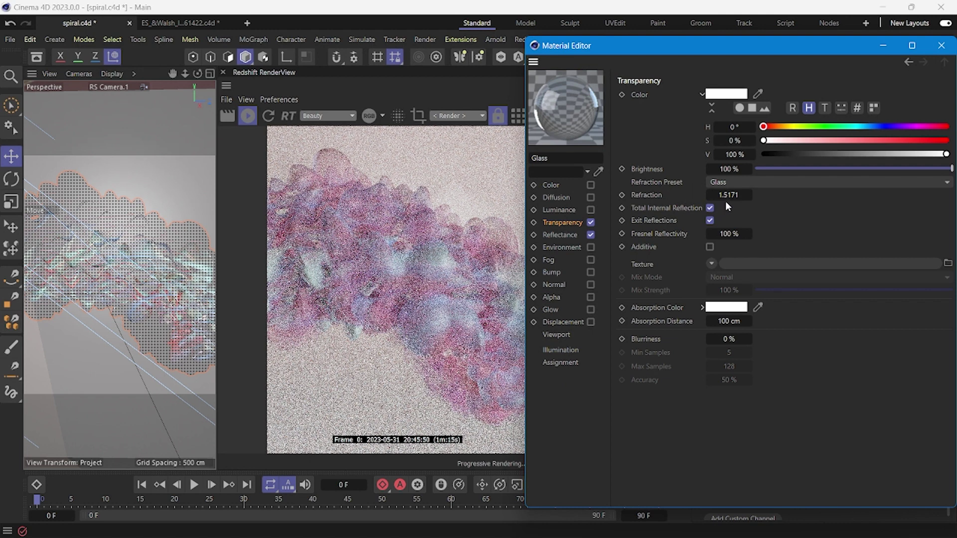
{"action": "left_click", "coordinate": [566, 234]}
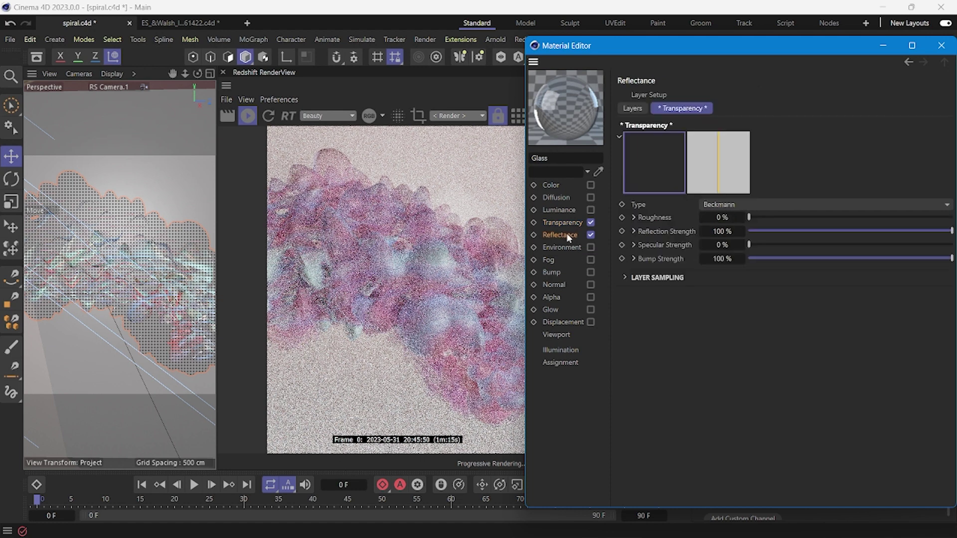
{"action": "left_click", "coordinate": [734, 205]}
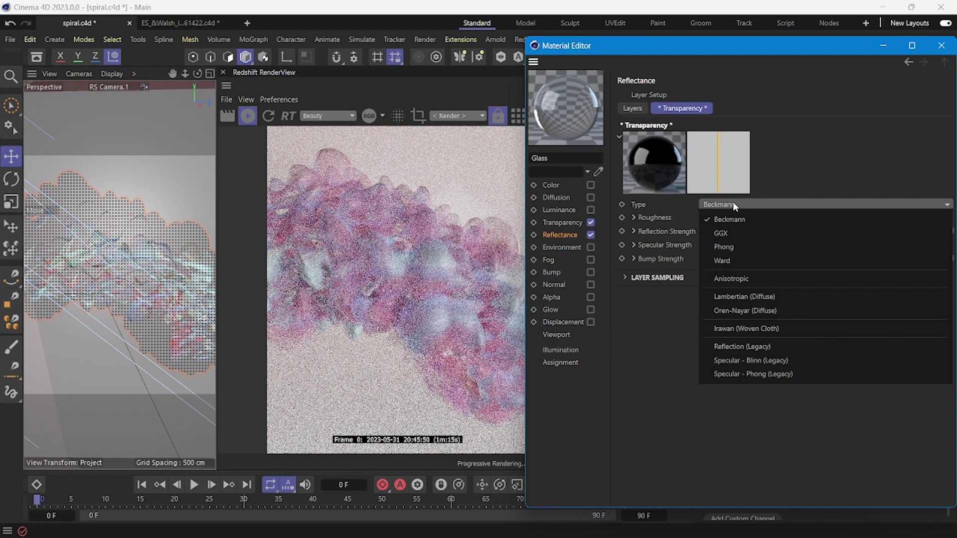
{"action": "left_click", "coordinate": [727, 238]}
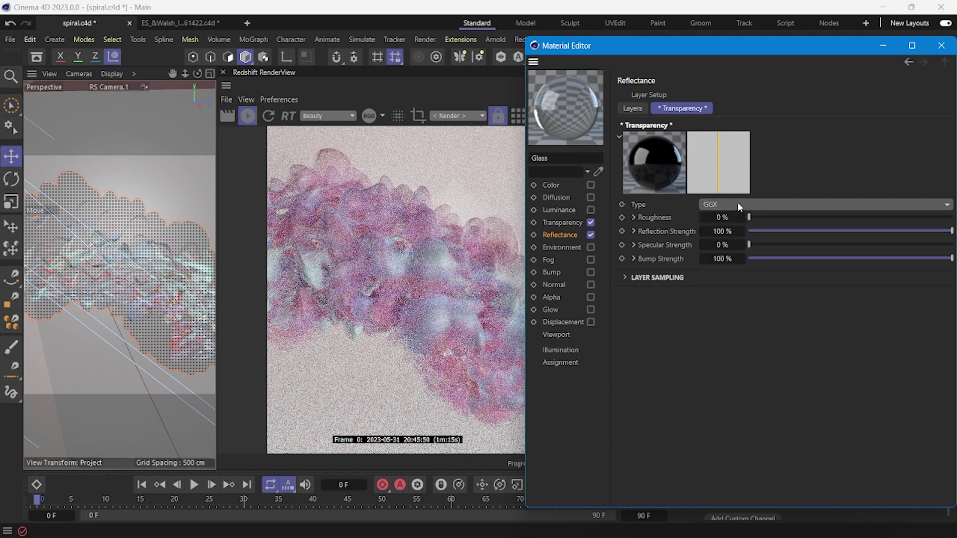
{"action": "left_click", "coordinate": [737, 204]}
{"action": "left_click", "coordinate": [737, 220]}
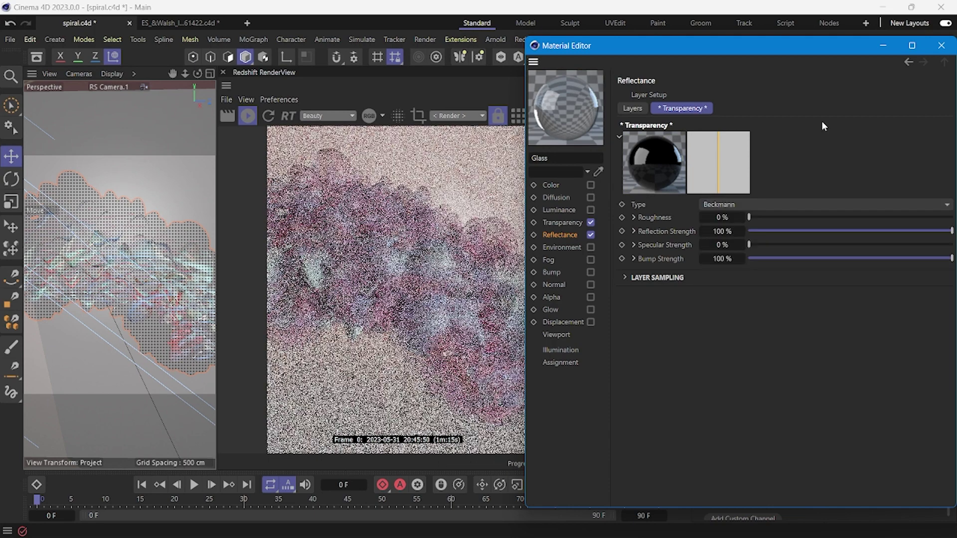
{"action": "left_click_drag", "start_coordinate": [774, 49], "coordinate": [645, 61]}
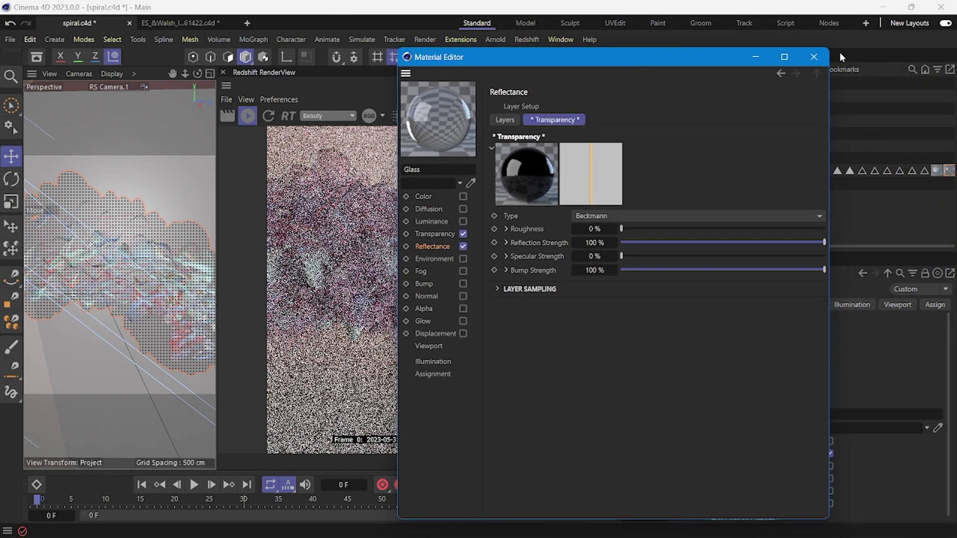
- Close the Glass editor and inspect the Glass and Mat tags on the sweep
{"action": "left_click", "coordinate": [816, 62]}
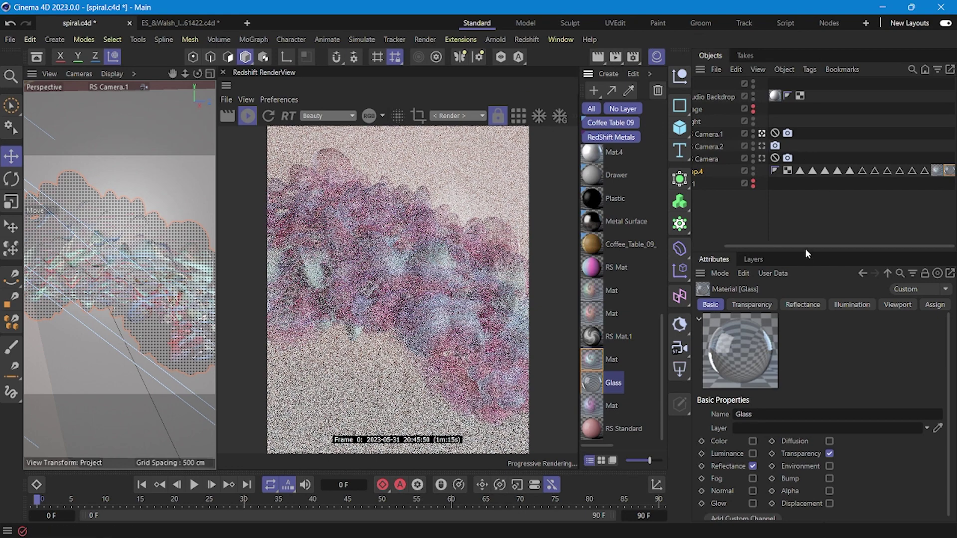
{"action": "left_click", "coordinate": [949, 171]}
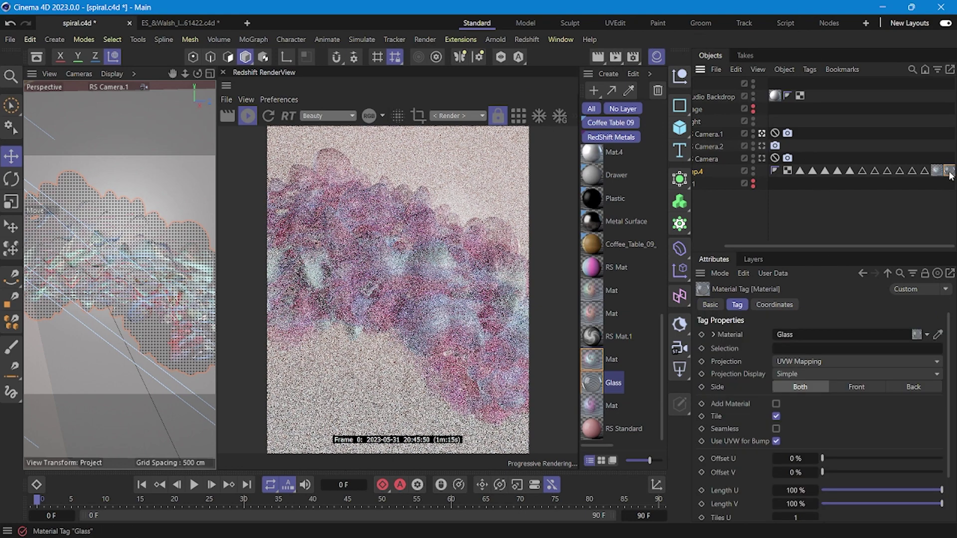
{"action": "left_click_drag", "start_coordinate": [949, 172], "coordinate": [931, 170]}
{"action": "left_click", "coordinate": [936, 172]}
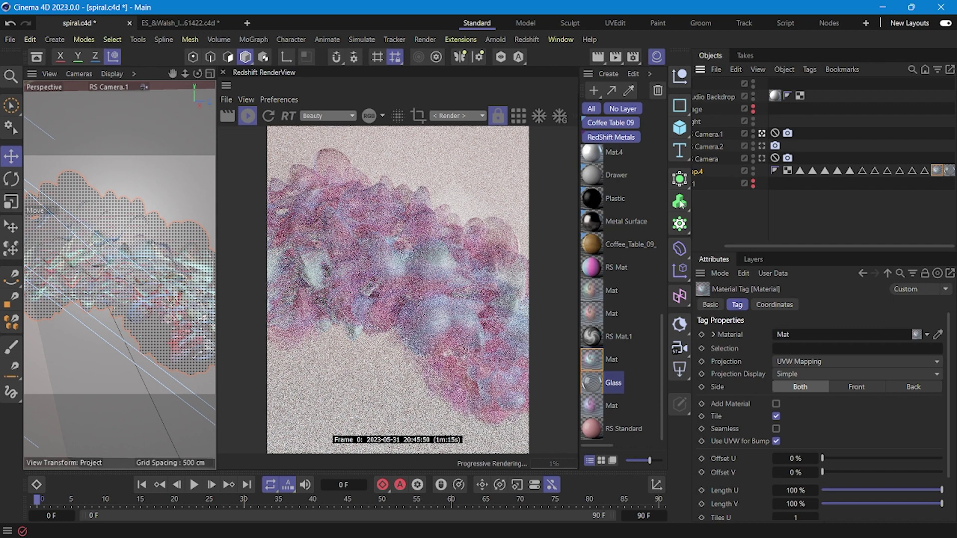
{"action": "left_click_drag", "start_coordinate": [779, 244], "coordinate": [729, 245]}
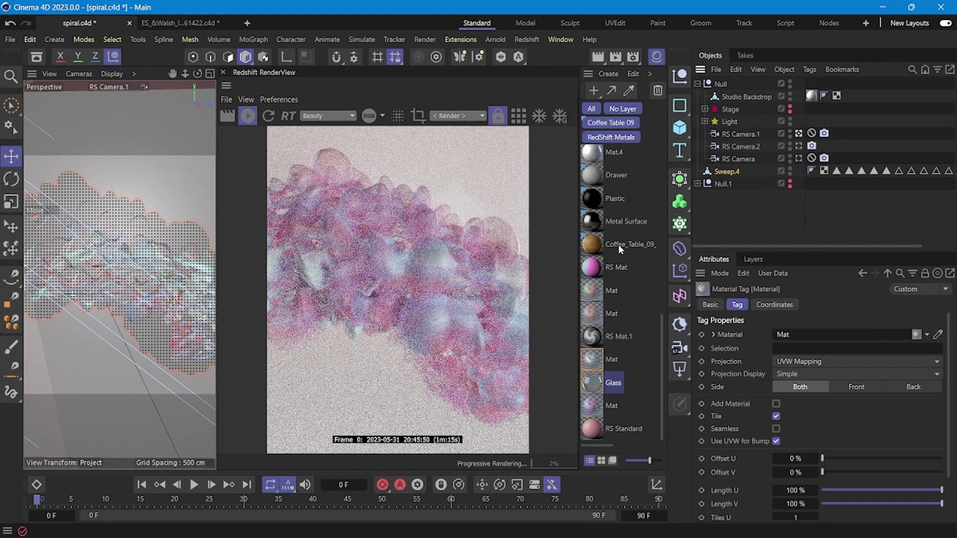
- Select Sweep.4 and dismiss the spline palette without adding anything
{"action": "left_click", "coordinate": [726, 171]}
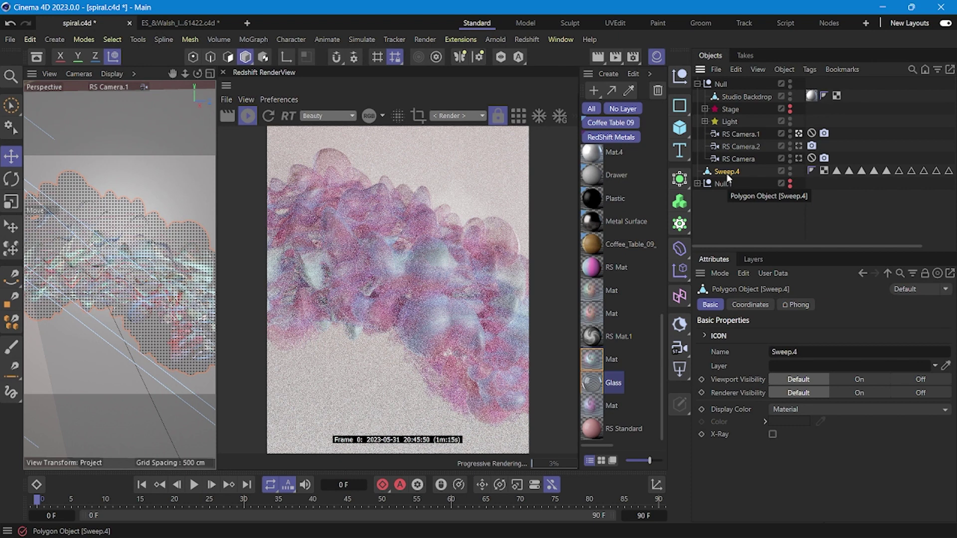
{"action": "left_click", "coordinate": [683, 107]}
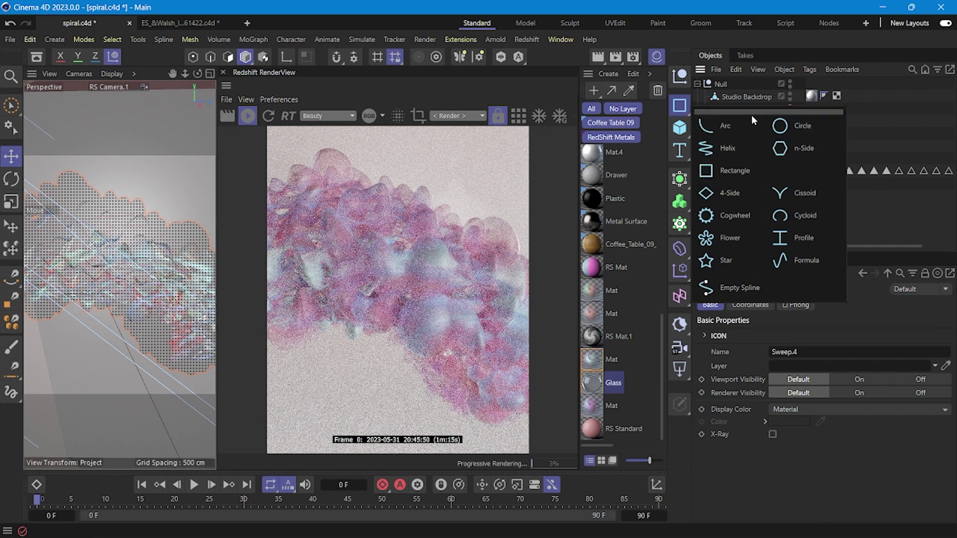
{"action": "left_click", "coordinate": [678, 107]}
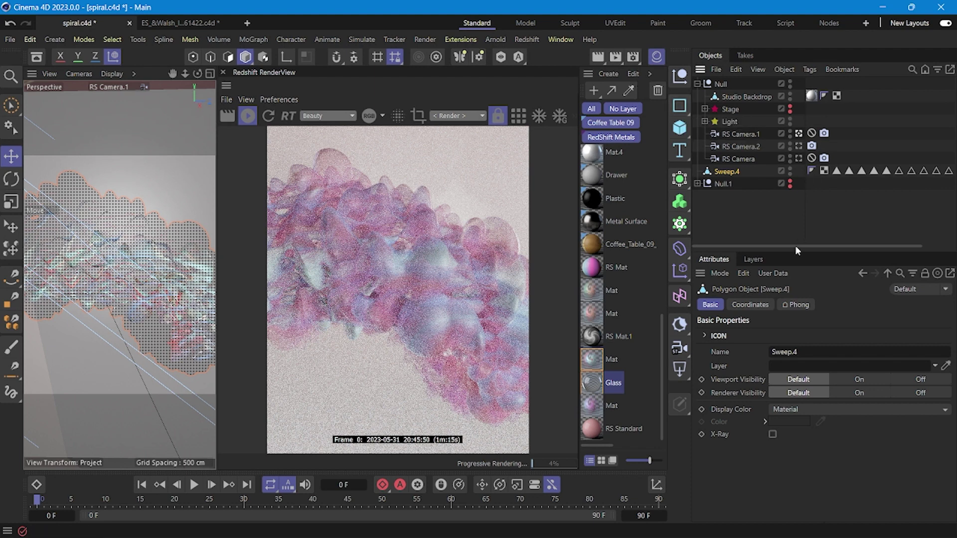
{"action": "left_click_drag", "start_coordinate": [795, 246], "coordinate": [880, 243]}
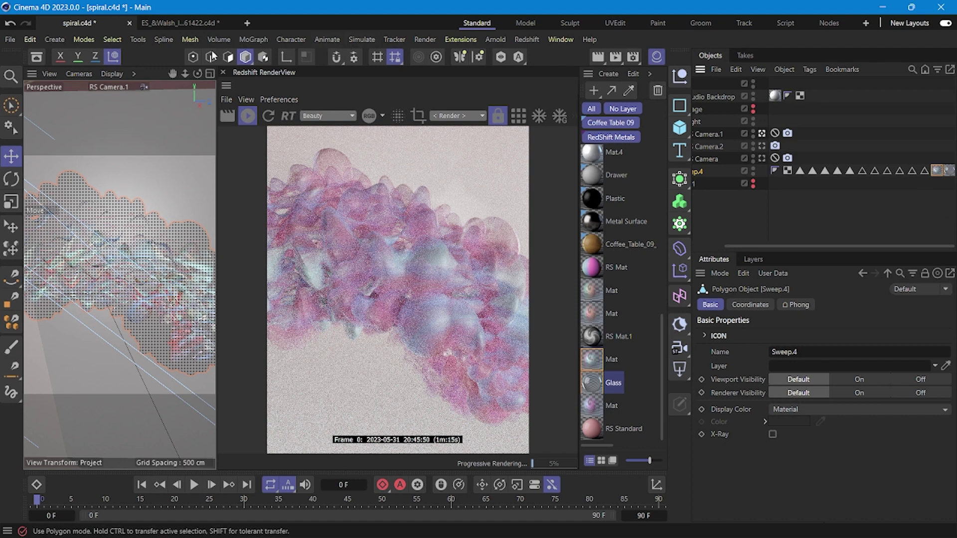
- Open Mat and expand its Color channel's pastel 2D - Circular gradient shader properties
{"action": "double_click", "coordinate": [598, 360]}
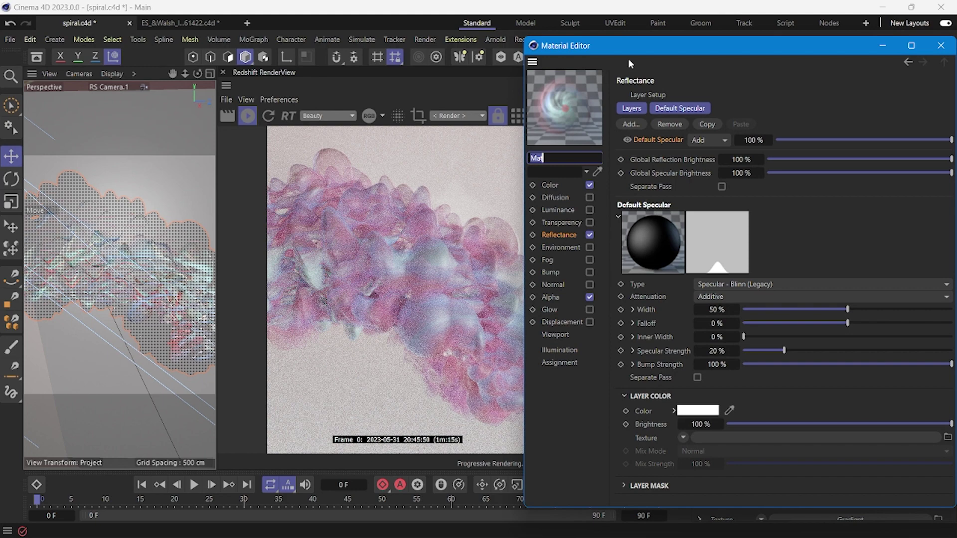
{"action": "left_click", "coordinate": [551, 185]}
{"action": "left_click_drag", "start_coordinate": [737, 50], "coordinate": [650, 31]}
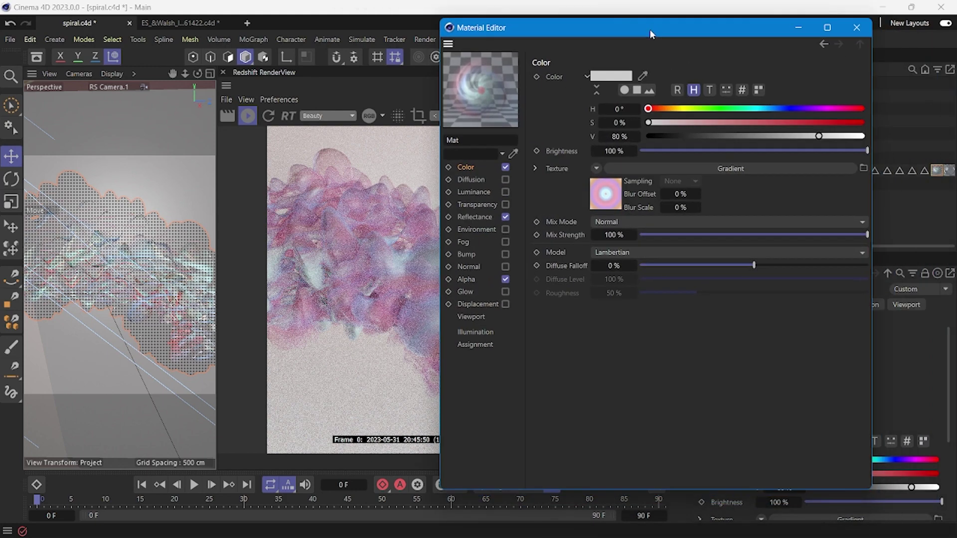
{"action": "left_click", "coordinate": [536, 169]}
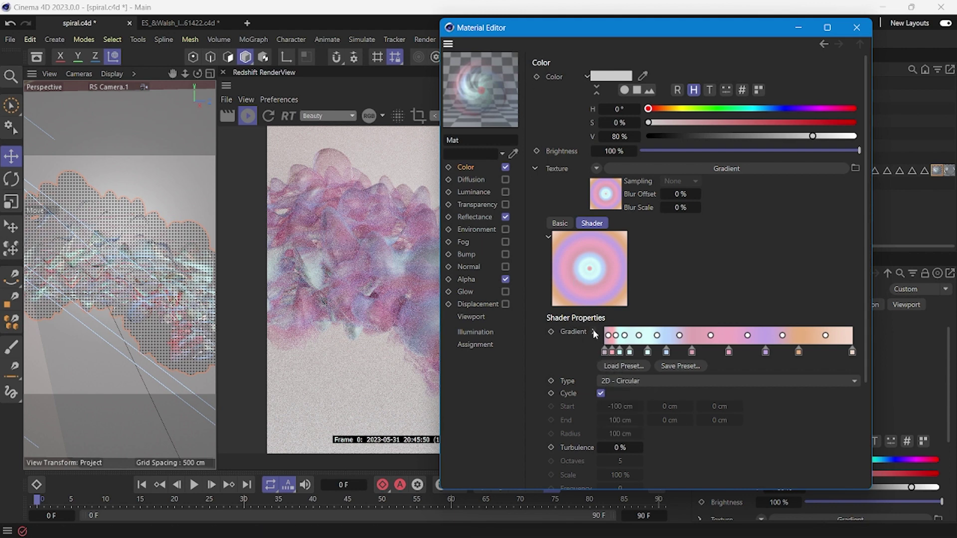
{"action": "left_click_drag", "start_coordinate": [863, 337], "coordinate": [863, 392]}
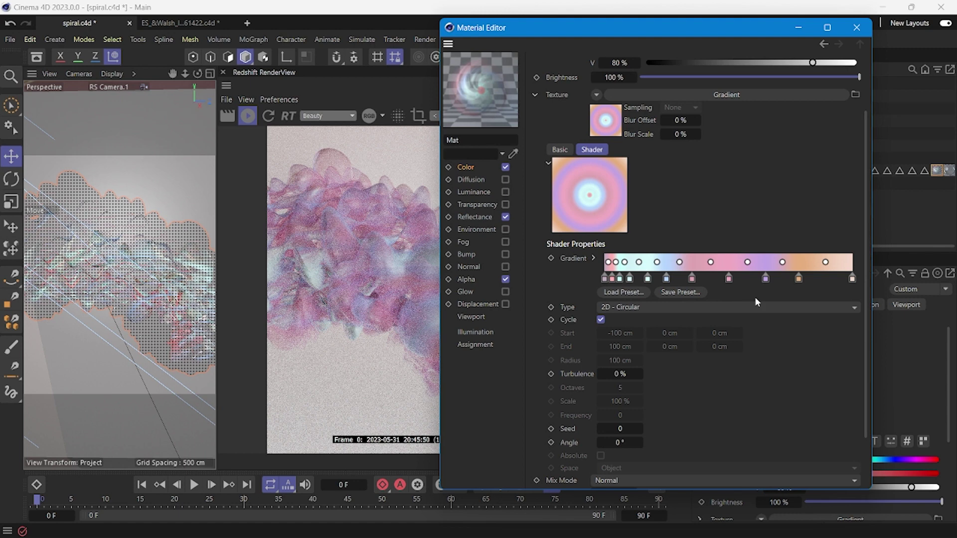
{"action": "left_click_drag", "start_coordinate": [660, 31], "coordinate": [694, 32]}
{"action": "left_click", "coordinate": [676, 309]}
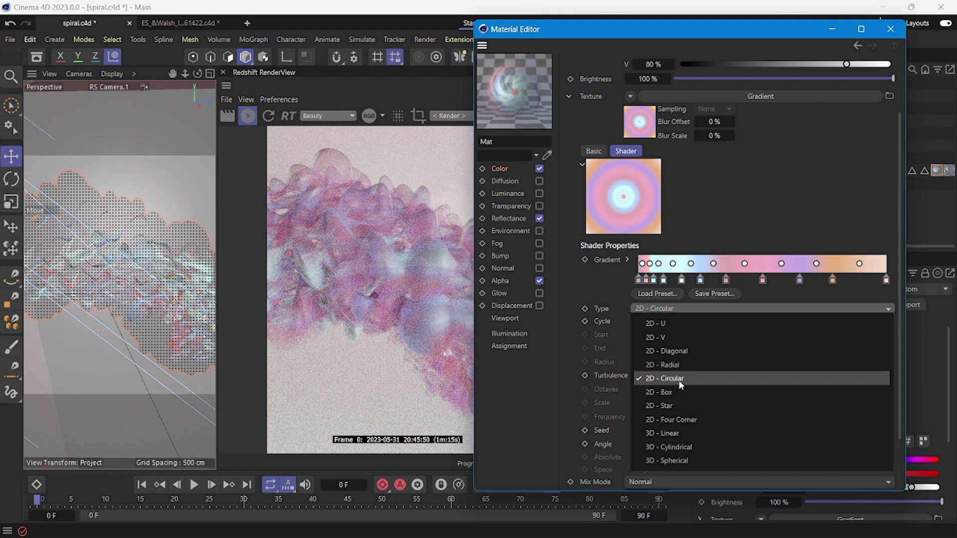
{"action": "left_click", "coordinate": [679, 323]}
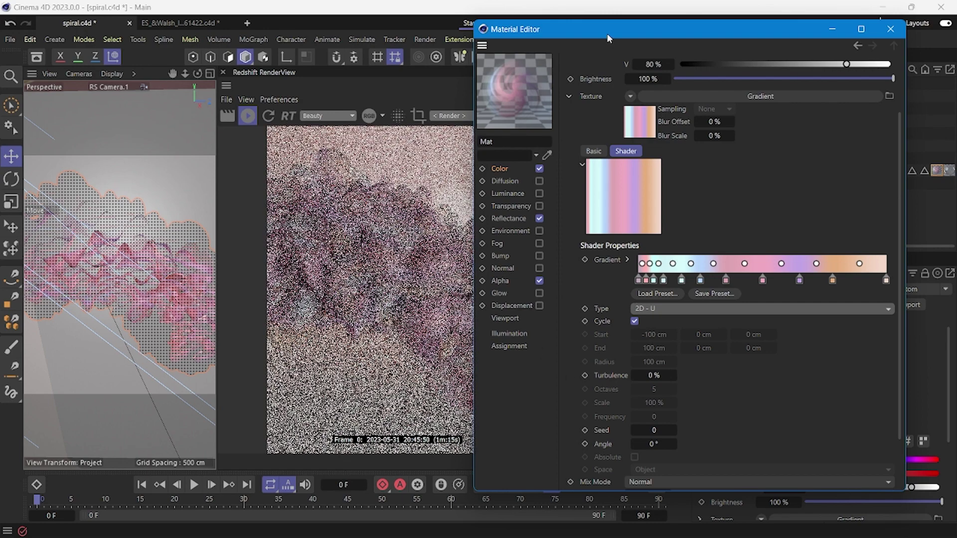
{"action": "left_click_drag", "start_coordinate": [607, 34], "coordinate": [691, 53]}
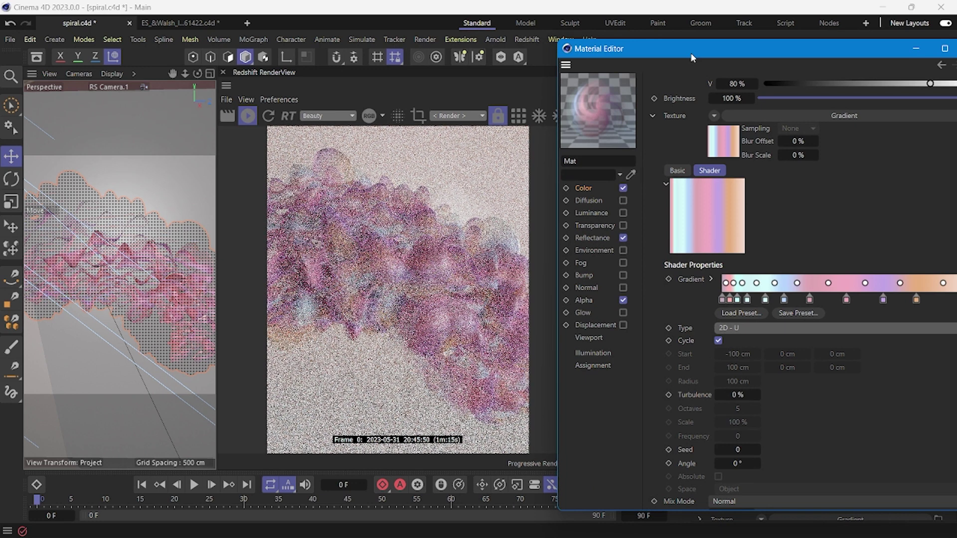
{"action": "left_click", "coordinate": [735, 329]}
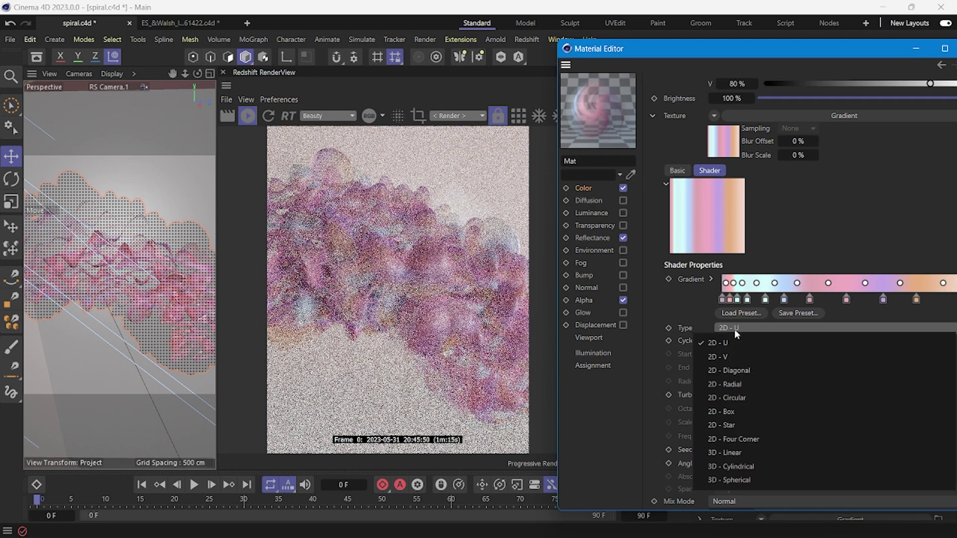
{"action": "left_click", "coordinate": [738, 401]}
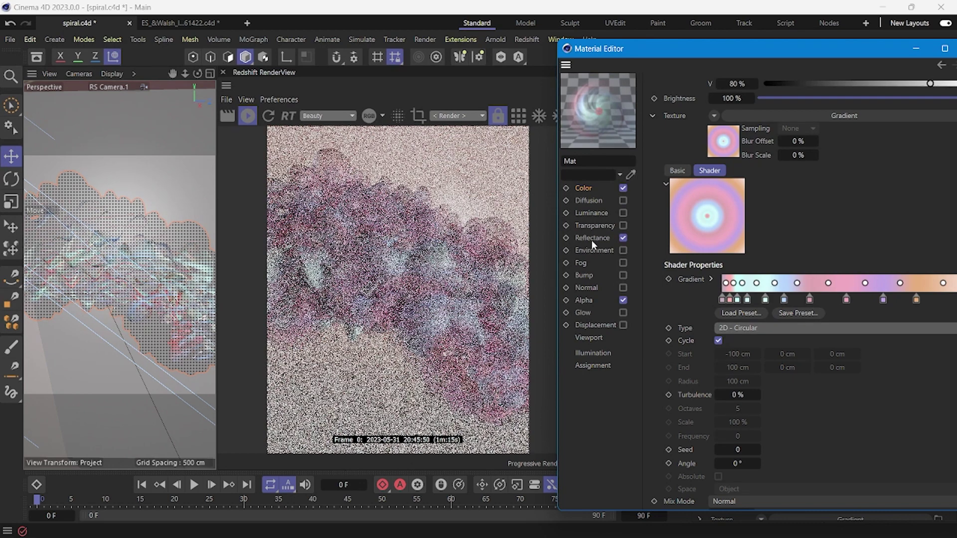
- Show the Mat Alpha channel's Galaxy texture and bring up the Surfaces shader list
{"action": "left_click", "coordinate": [592, 239]}
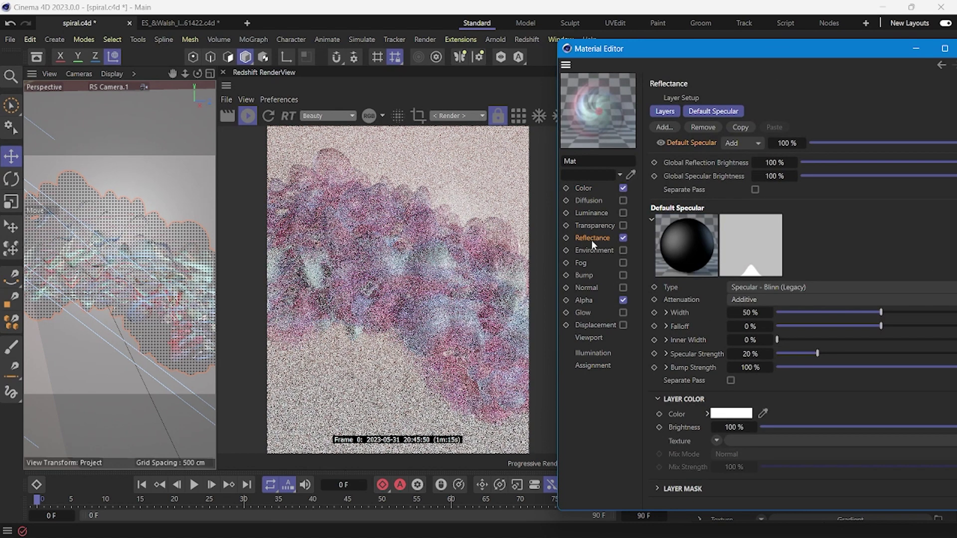
{"action": "left_click", "coordinate": [584, 301]}
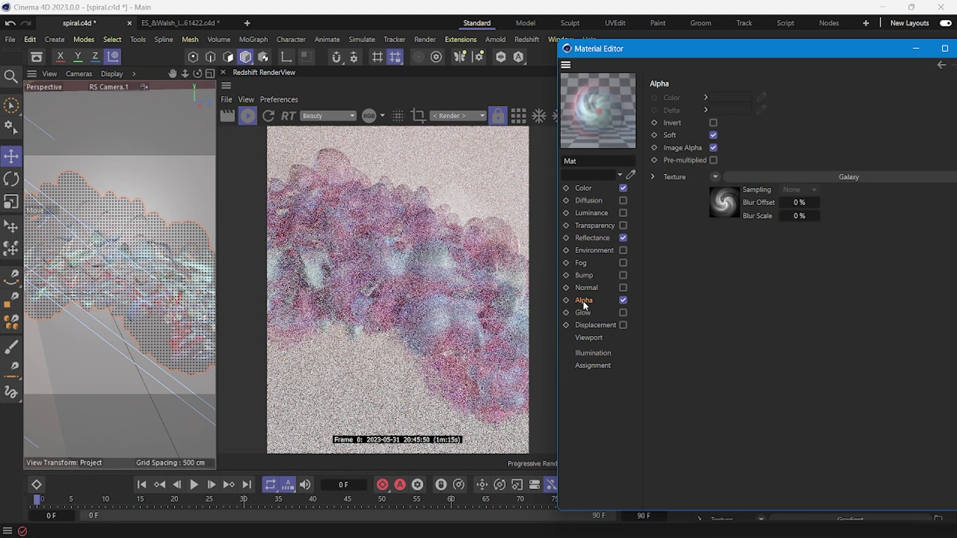
{"action": "left_click", "coordinate": [715, 177]}
{"action": "mouse_move", "coordinate": [743, 456]}
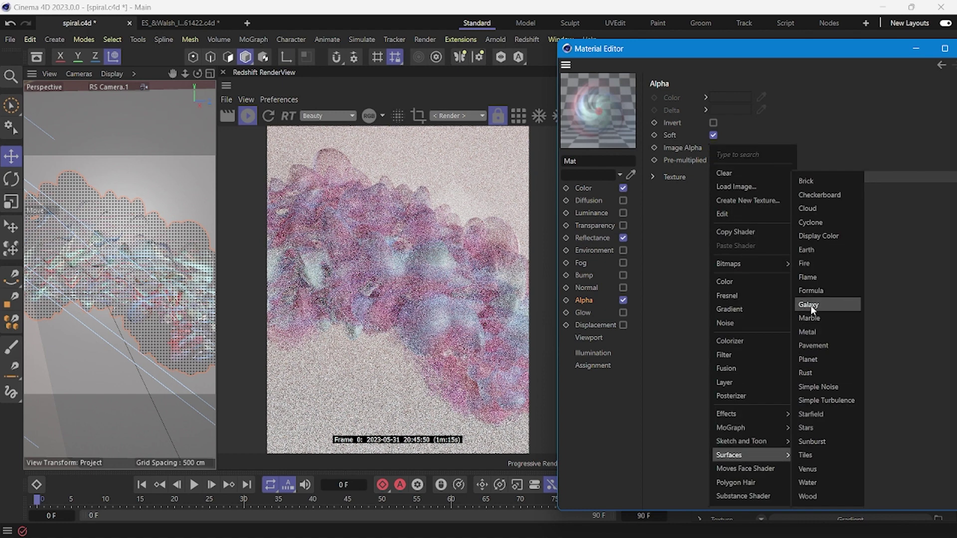
- Try Flame as the Mat alpha texture, revert it to Galaxy, and close the editor
{"action": "left_click", "coordinate": [811, 278]}
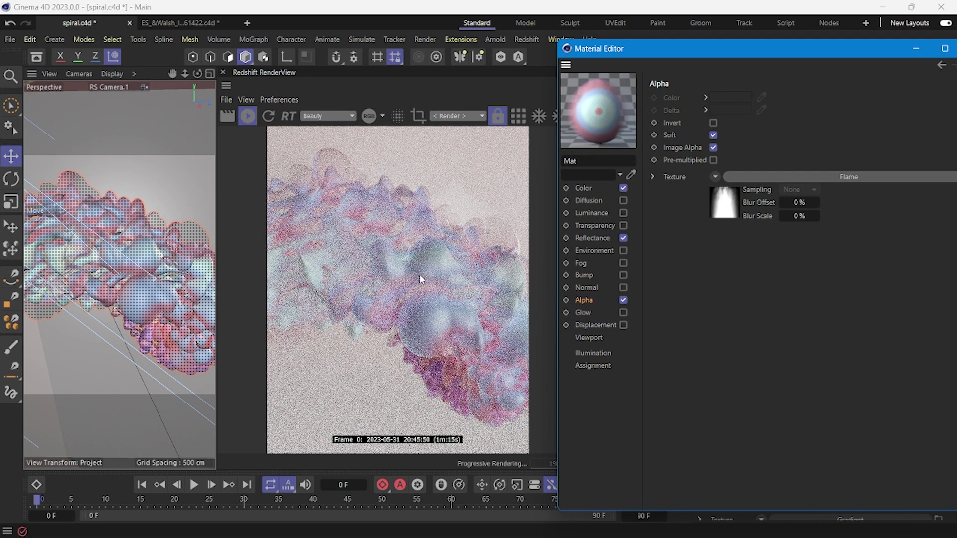
{"action": "left_click", "coordinate": [652, 177]}
{"action": "left_click", "coordinate": [715, 177]}
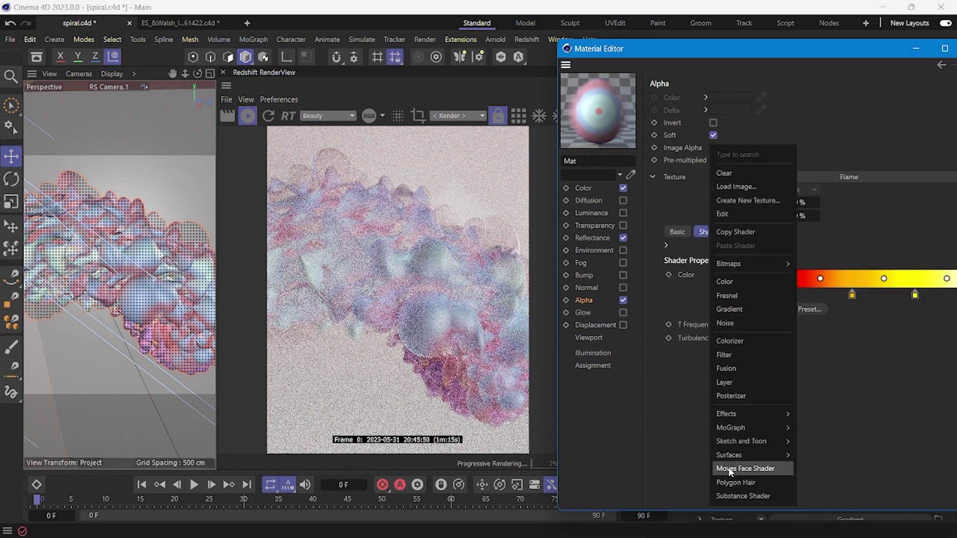
{"action": "left_click", "coordinate": [836, 303]}
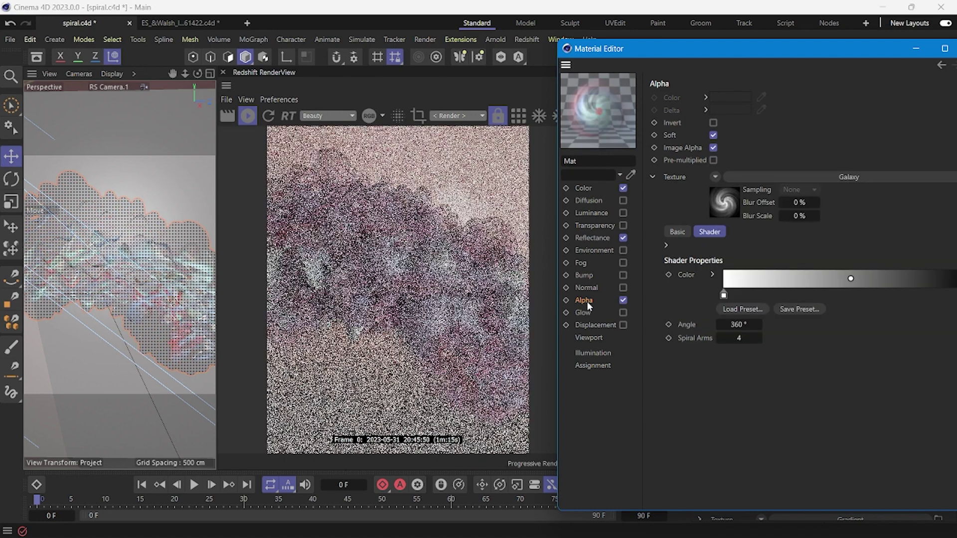
{"action": "left_click_drag", "start_coordinate": [868, 55], "coordinate": [724, 54]}
{"action": "left_click", "coordinate": [828, 49]}
- Open the Glass material and confirm its Glass refraction preset and Beckmann reflectance type
{"action": "left_click", "coordinate": [949, 172]}
{"action": "double_click", "coordinate": [592, 383]}
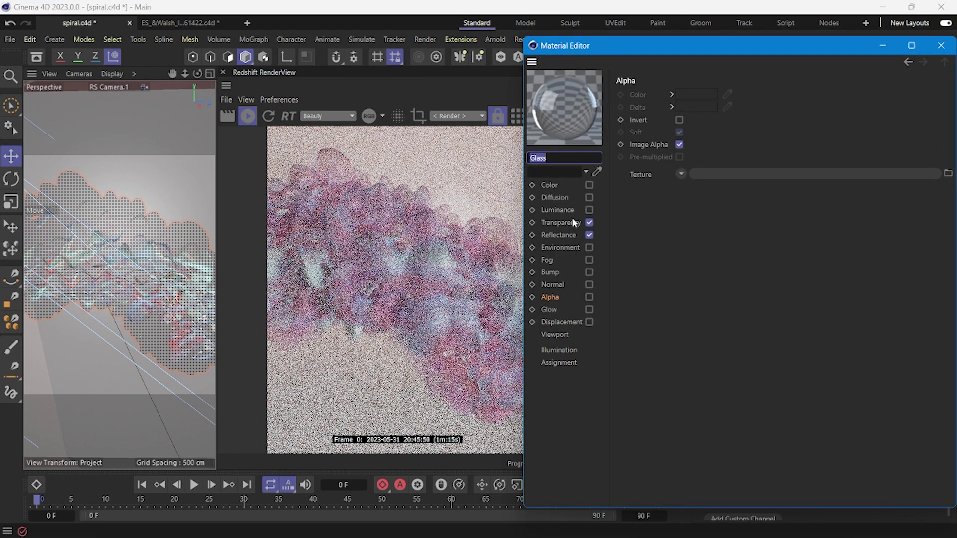
{"action": "left_click", "coordinate": [560, 223]}
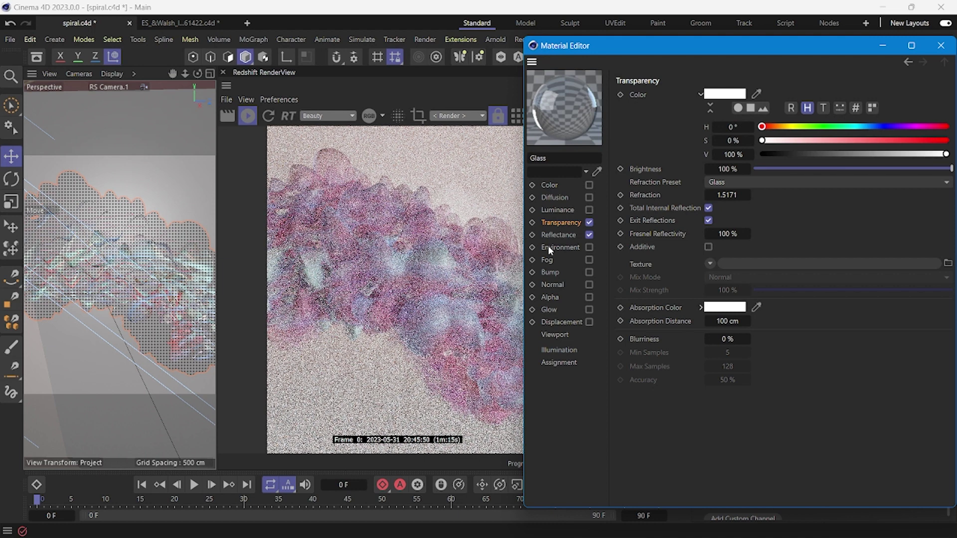
{"action": "left_click", "coordinate": [747, 181]}
{"action": "left_click", "coordinate": [748, 264]}
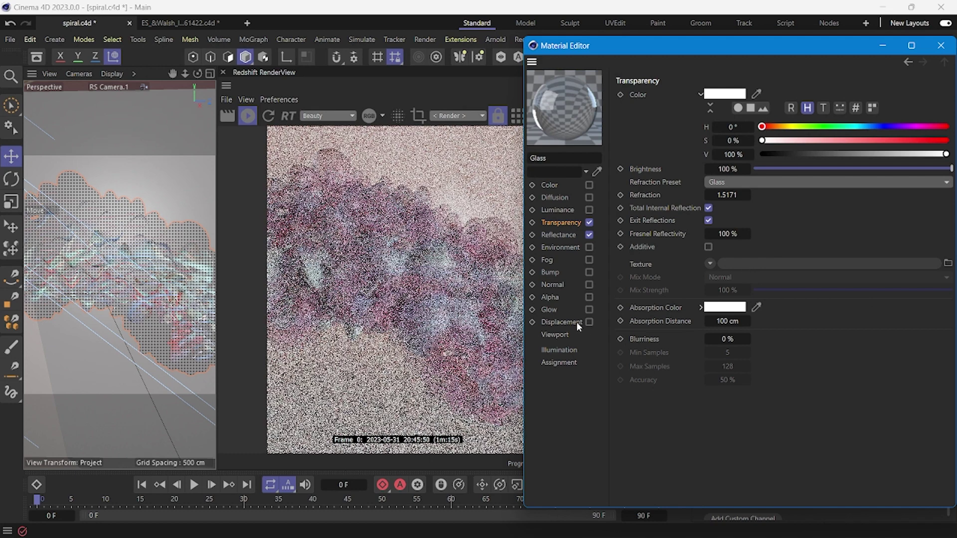
{"action": "left_click", "coordinate": [570, 236]}
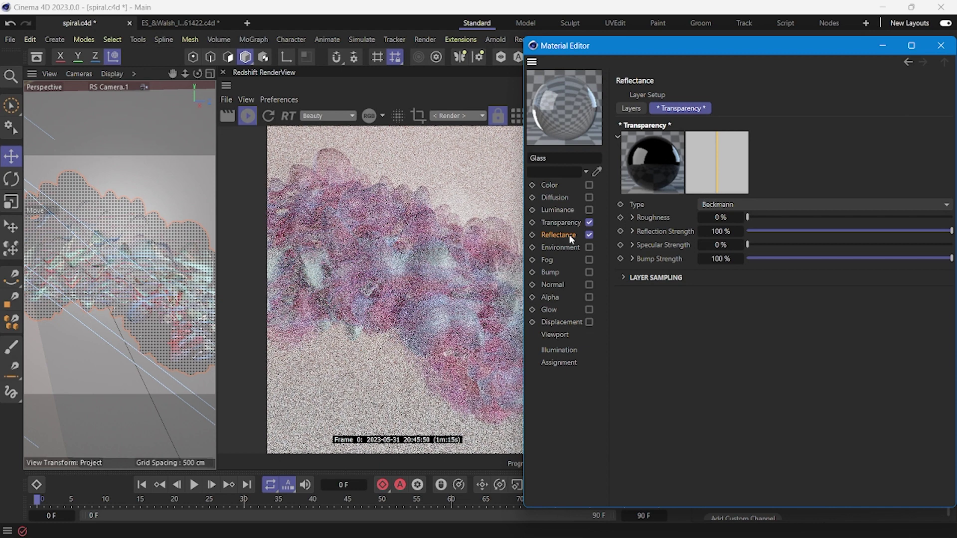
{"action": "left_click", "coordinate": [758, 205]}
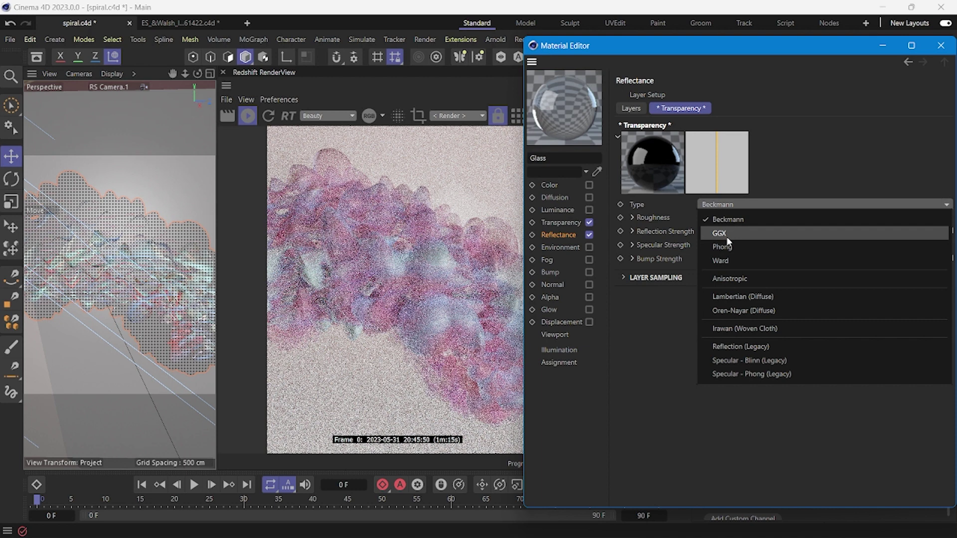
{"action": "left_click", "coordinate": [852, 141]}
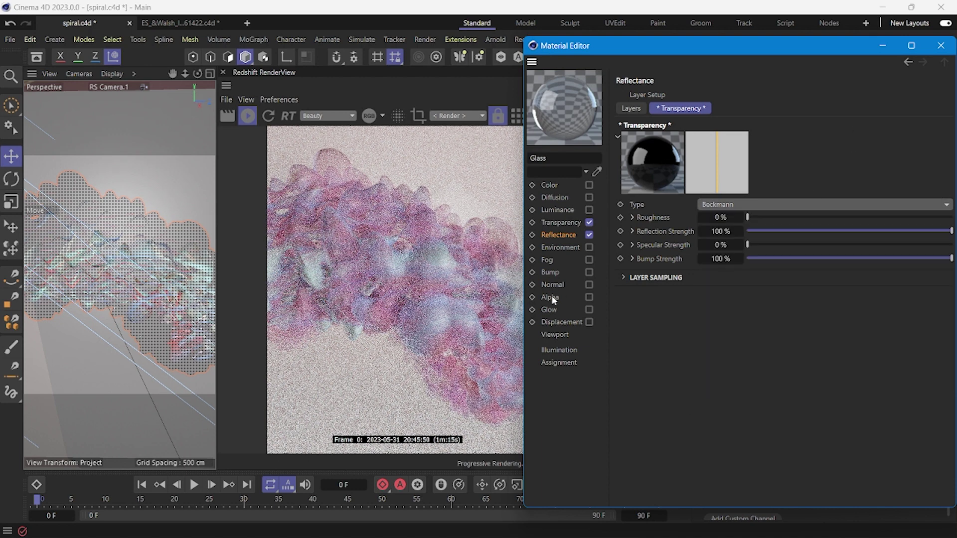
- Close the Glass editor, widen the panels, and move the Glass tag before Mat on Sweep.4
{"action": "left_click", "coordinate": [943, 45]}
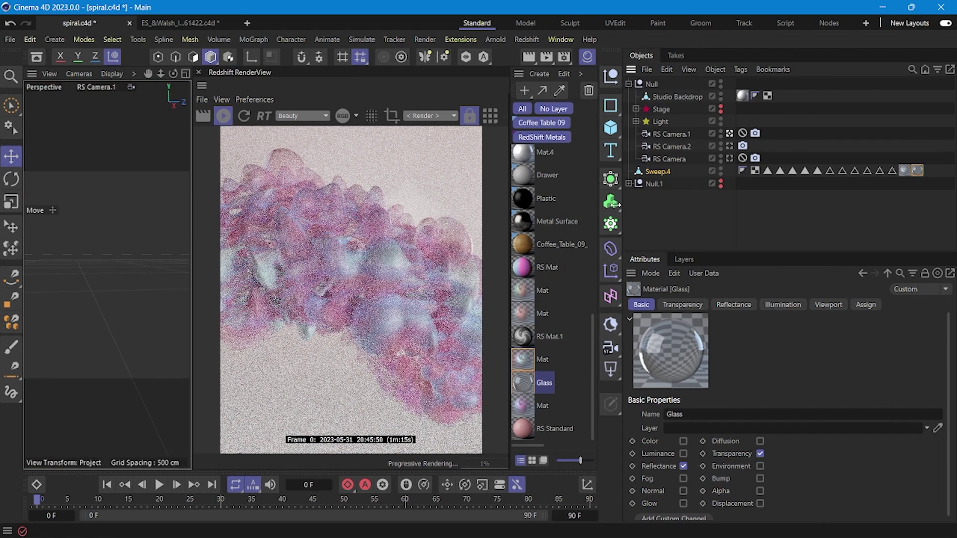
{"action": "left_click_drag", "start_coordinate": [692, 201], "coordinate": [614, 202]}
{"action": "left_click", "coordinate": [909, 171]}
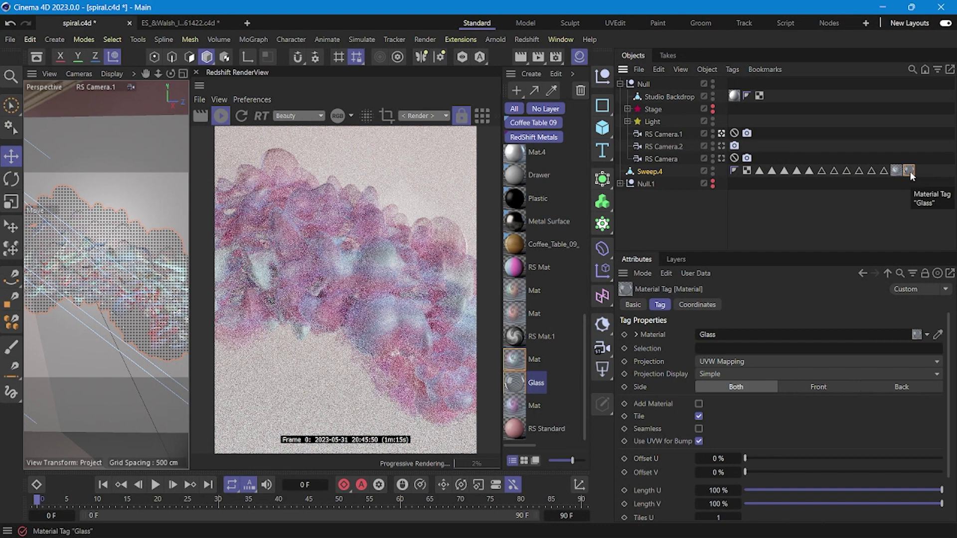
{"action": "left_click_drag", "start_coordinate": [910, 173], "coordinate": [891, 171]}
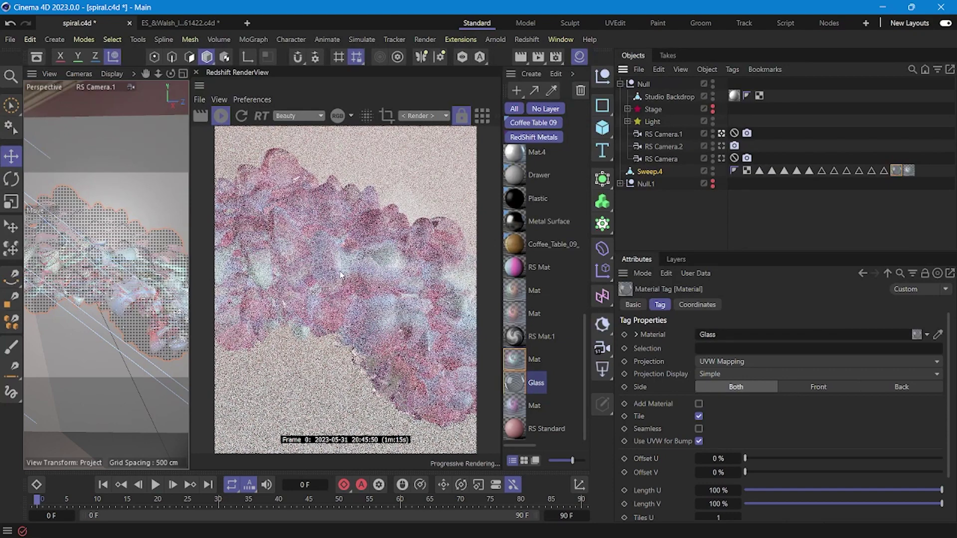
- Inspect the Mat tag's settings, then reselect the Glass tag
{"action": "left_click", "coordinate": [910, 171]}
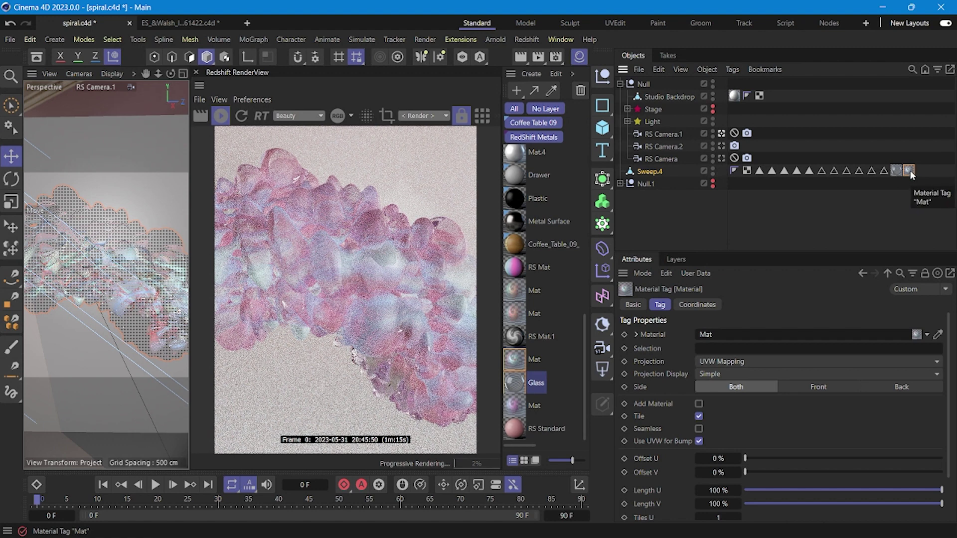
{"action": "double_click", "coordinate": [909, 171]}
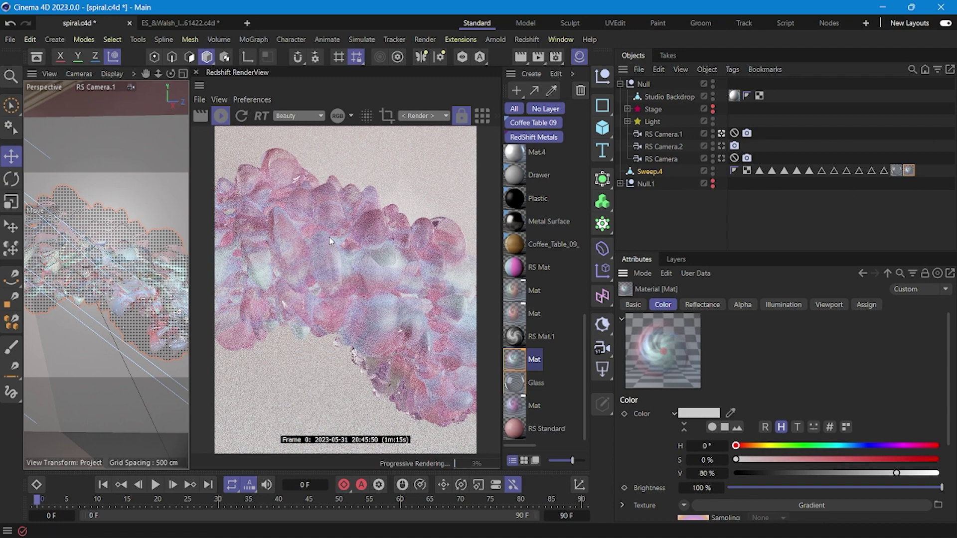
{"action": "left_click", "coordinate": [910, 171]}
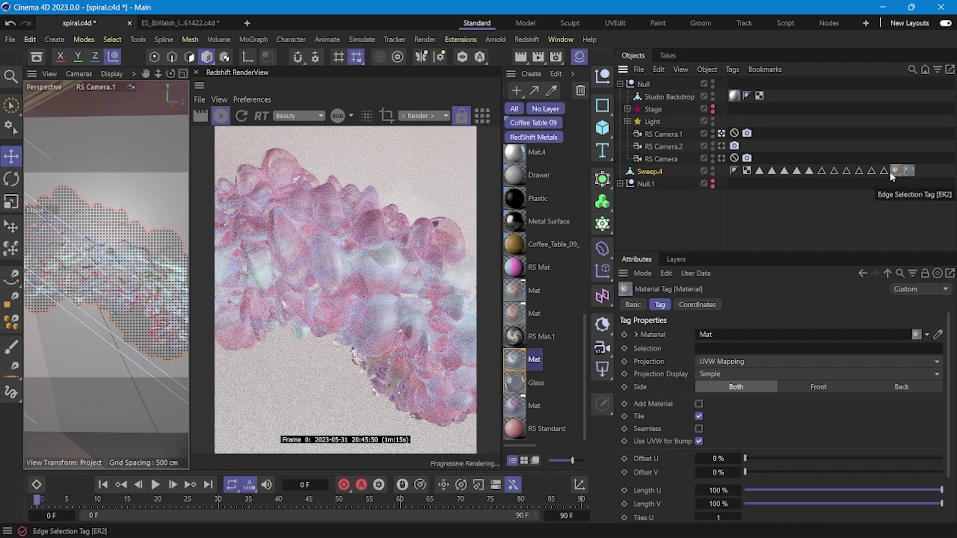
{"action": "left_click", "coordinate": [908, 171]}
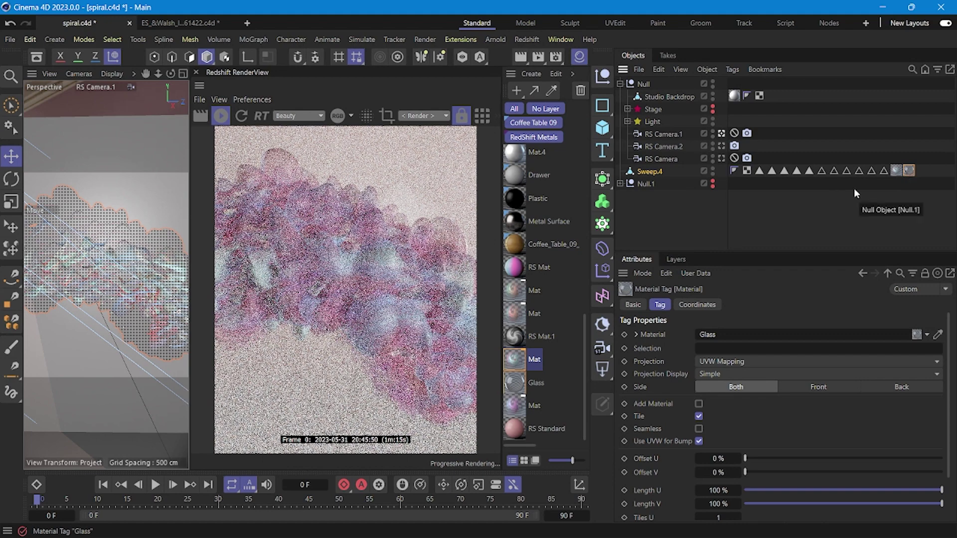
- Minimise Cinema 4D and bring the Gumroad store page in Chrome to the front
{"action": "left_click", "coordinate": [883, 7]}
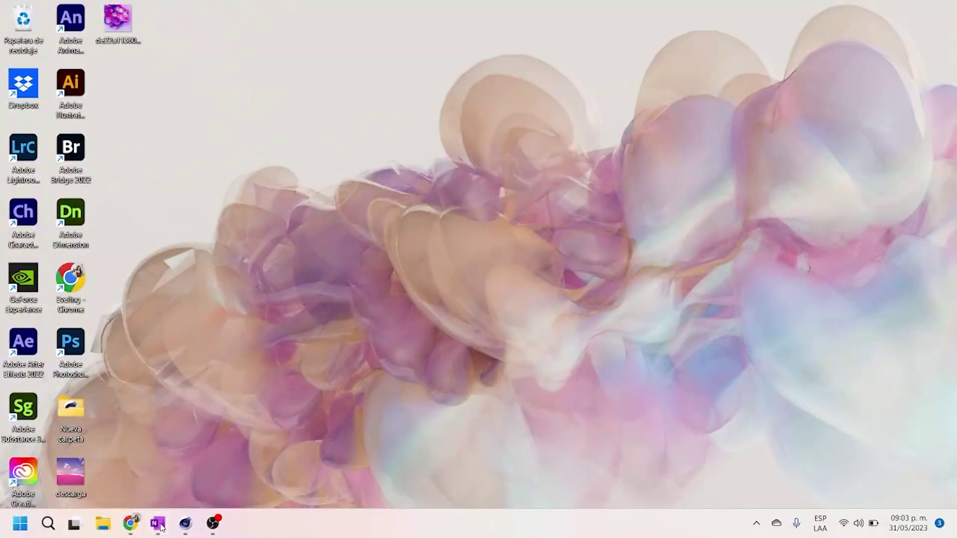
{"action": "left_click", "coordinate": [131, 524]}
{"action": "scroll", "coordinate": [424, 391], "scroll_direction": "up", "scroll_amount": 15}
- Browse the store's product grid, including the 3D Spheres Animation and $4 Still life products
{"action": "scroll", "coordinate": [431, 384], "scroll_direction": "down", "scroll_amount": 3}
{"action": "scroll", "coordinate": [429, 384], "scroll_direction": "down", "scroll_amount": 12}
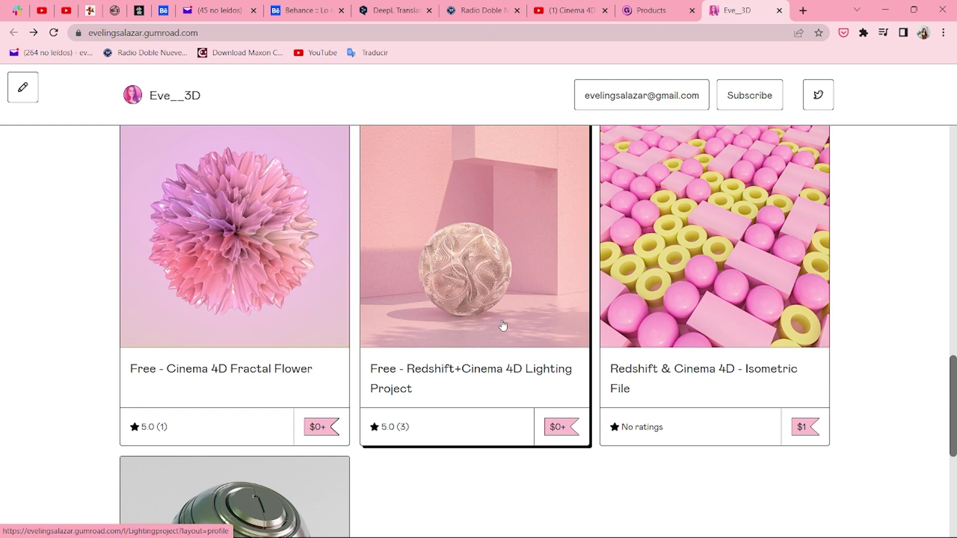
{"action": "scroll", "coordinate": [501, 353], "scroll_direction": "up", "scroll_amount": 1}
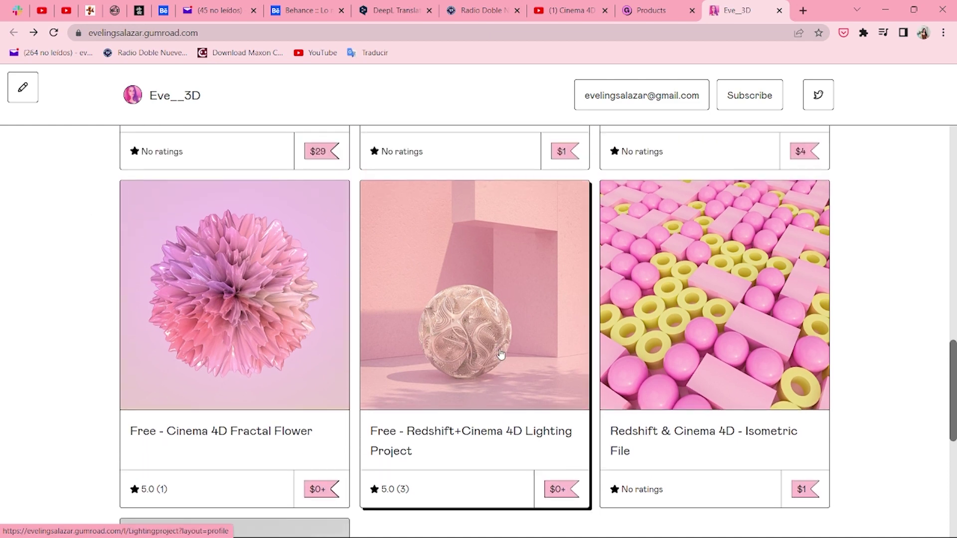
{"action": "scroll", "coordinate": [501, 353], "scroll_direction": "down", "scroll_amount": 7}
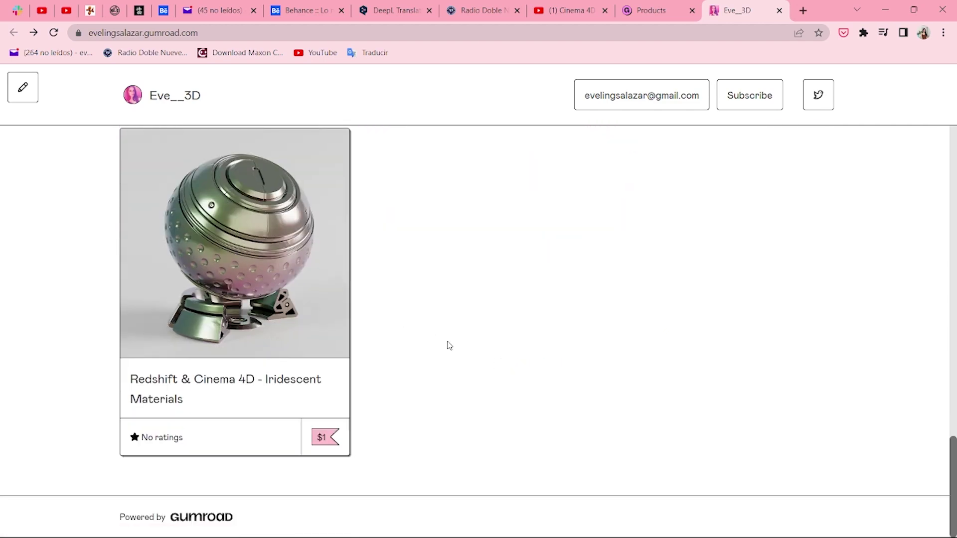
{"action": "scroll", "coordinate": [492, 391], "scroll_direction": "up", "scroll_amount": 8}
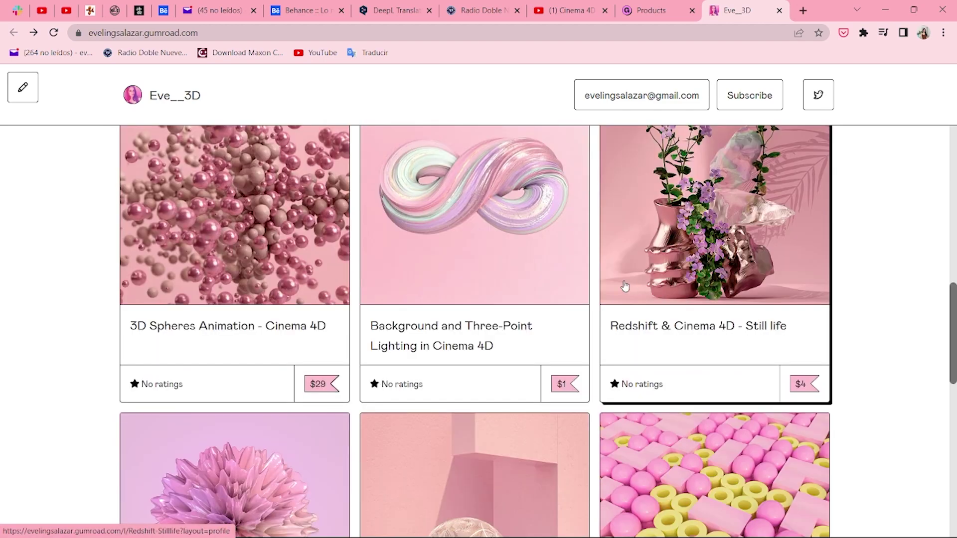
{"action": "scroll", "coordinate": [808, 312], "scroll_direction": "up", "scroll_amount": 2}
{"action": "scroll", "coordinate": [806, 315], "scroll_direction": "up", "scroll_amount": 1}
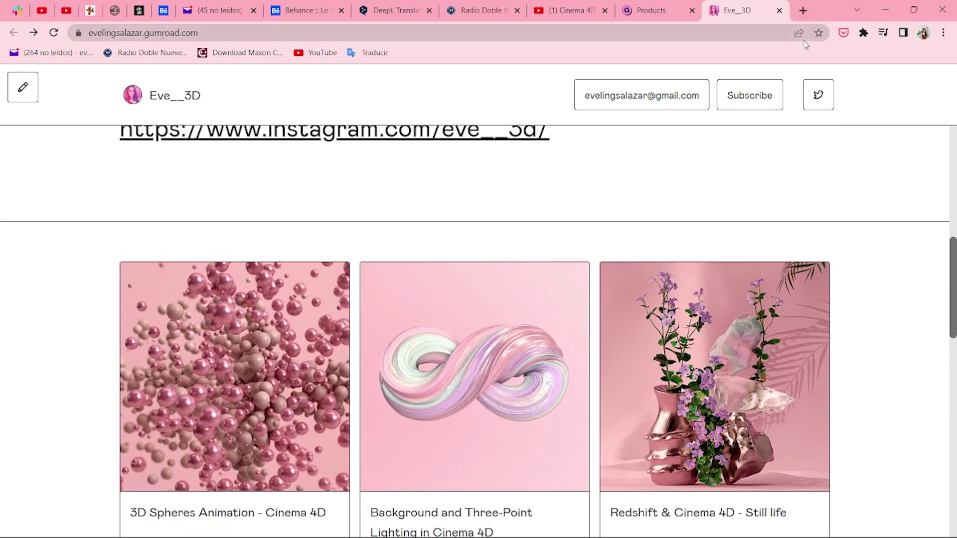